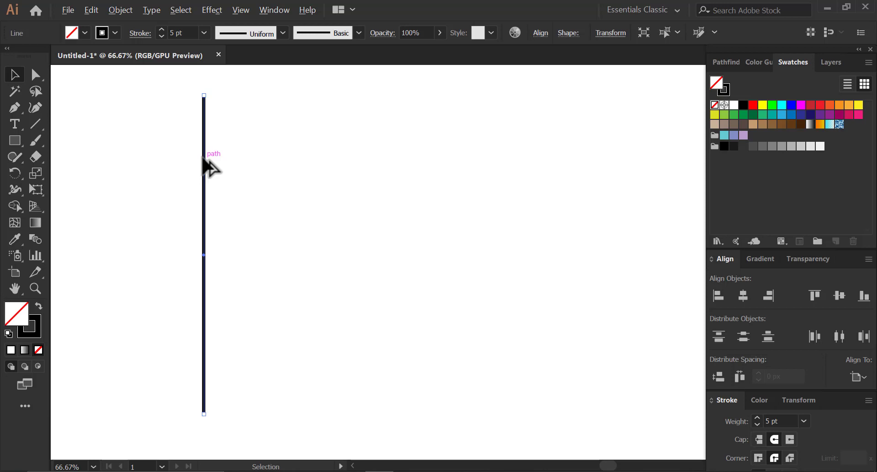
Step: Duplicate the vertical line twice into three evenly spaced lines, vertically centre-aligned
{"action": "left_click_drag", "start_coordinate": [209, 159], "coordinate": [232, 160]}
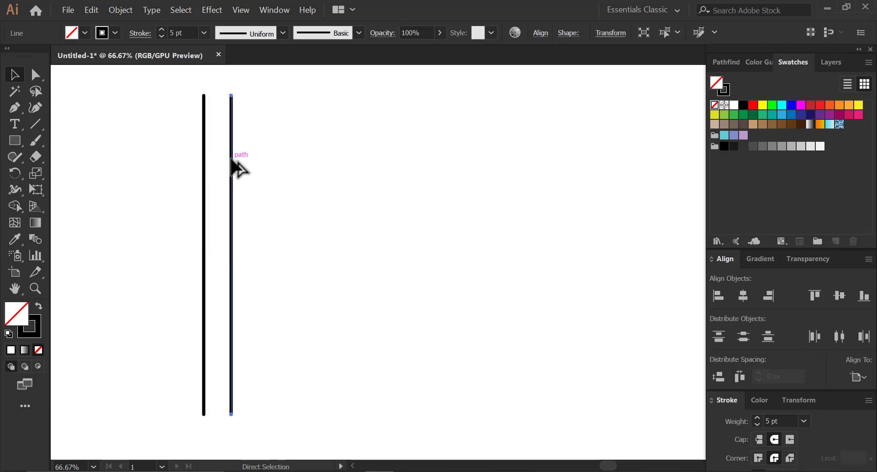
{"action": "key", "text": "ctrl+d"}
{"action": "left_click_drag", "start_coordinate": [137, 172], "coordinate": [483, 239]}
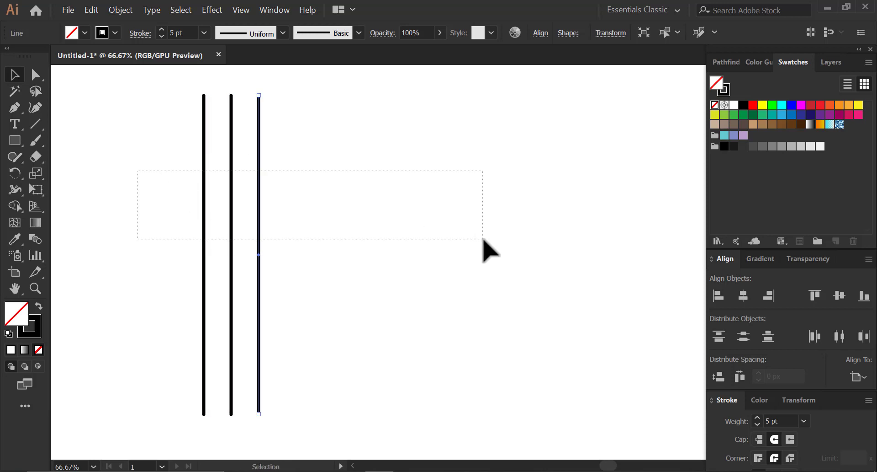
{"action": "left_click", "coordinate": [840, 296]}
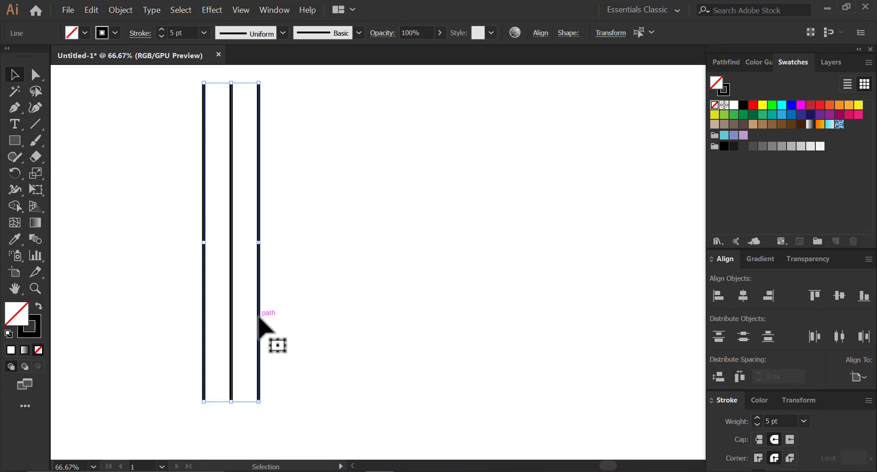
Step: Move the three lines left and down and stretch them taller at both ends
{"action": "left_click_drag", "start_coordinate": [259, 316], "coordinate": [243, 326]}
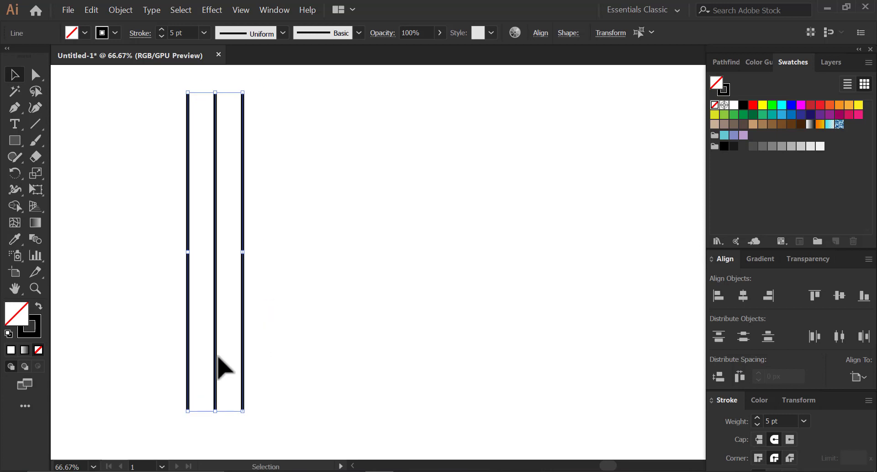
{"action": "left_click_drag", "start_coordinate": [216, 410], "coordinate": [216, 442]}
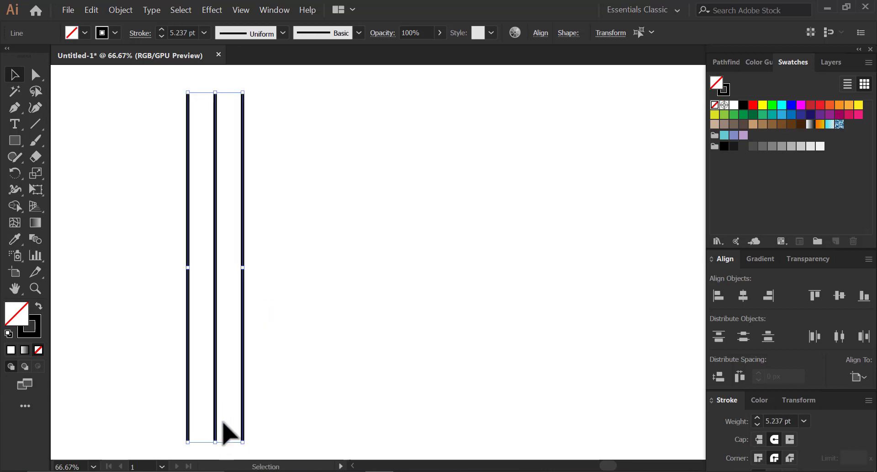
{"action": "mouse_move", "coordinate": [218, 91]}
{"action": "left_mouse_down"}
{"action": "mouse_move", "coordinate": [215, 76]}
{"action": "mouse_move", "coordinate": [329, 86]}
{"action": "mouse_move", "coordinate": [368, 79]}
{"action": "left_mouse_up"}
Step: Reflect a copy of the three lines and shift it right so both sets form a peak
{"action": "right_click", "coordinate": [300, 164]}
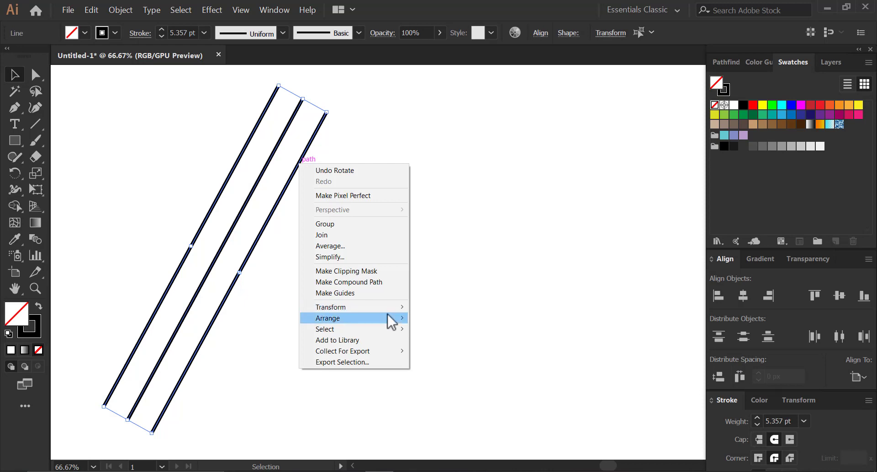
{"action": "mouse_move", "coordinate": [354, 307]}
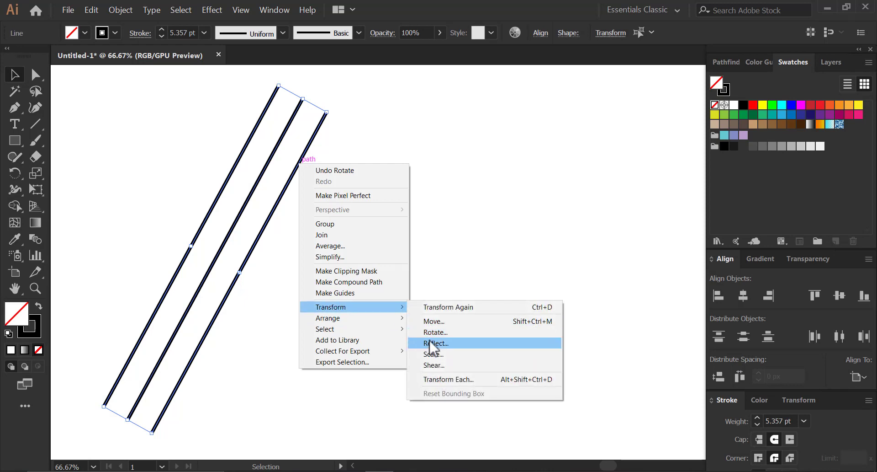
{"action": "left_click", "coordinate": [432, 343]}
{"action": "left_click", "coordinate": [658, 256]}
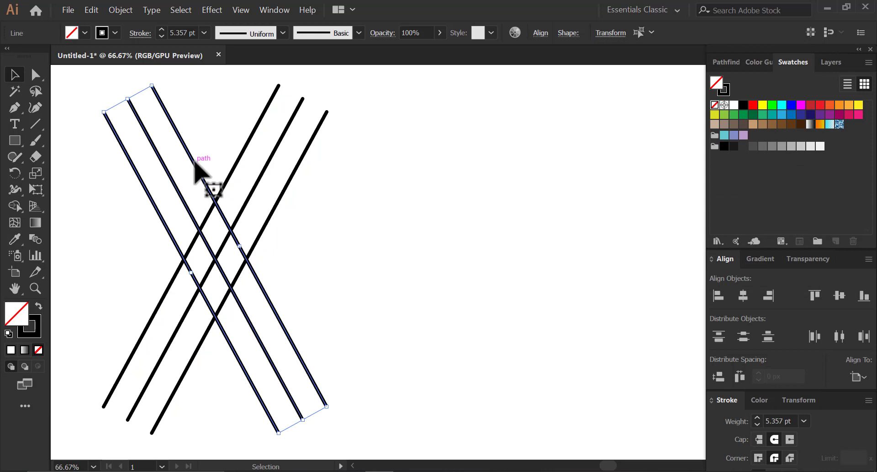
{"action": "mouse_move", "coordinate": [195, 163]}
{"action": "left_mouse_down"}
{"action": "mouse_move", "coordinate": [297, 157]}
{"action": "mouse_move", "coordinate": [307, 170]}
{"action": "left_mouse_up"}
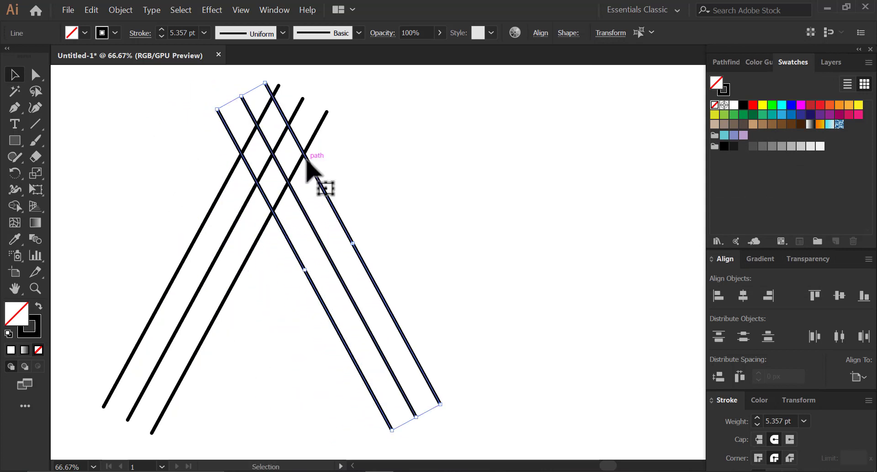
{"action": "left_click", "coordinate": [517, 190]}
Step: Duplicate the right descending lines, rotate the copy near-horizontal and move it down as the base
{"action": "left_click_drag", "start_coordinate": [340, 239], "coordinate": [372, 229]}
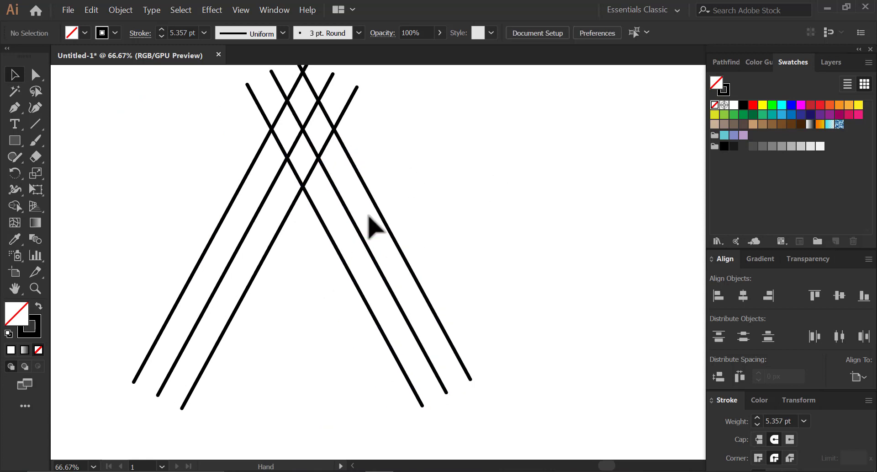
{"action": "left_click_drag", "start_coordinate": [450, 176], "coordinate": [337, 345]}
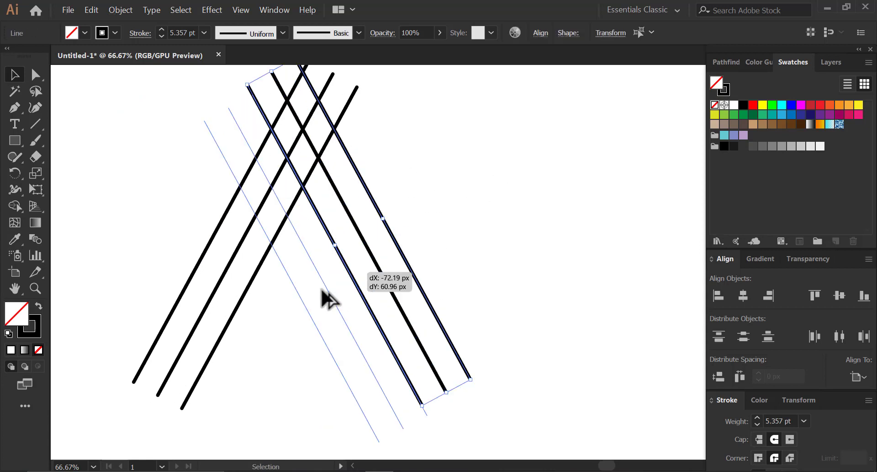
{"action": "left_click_drag", "start_coordinate": [393, 238], "coordinate": [311, 299], "text": "alt"}
{"action": "mouse_move", "coordinate": [216, 115]}
{"action": "left_mouse_down"}
{"action": "mouse_move", "coordinate": [77, 272]}
{"action": "mouse_move", "coordinate": [77, 262]}
{"action": "left_mouse_up"}
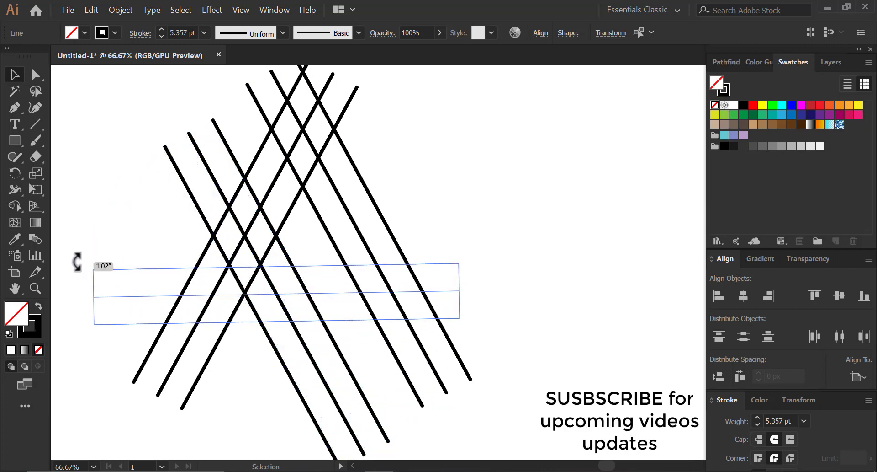
{"action": "left_click_drag", "start_coordinate": [78, 262], "coordinate": [78, 262]}
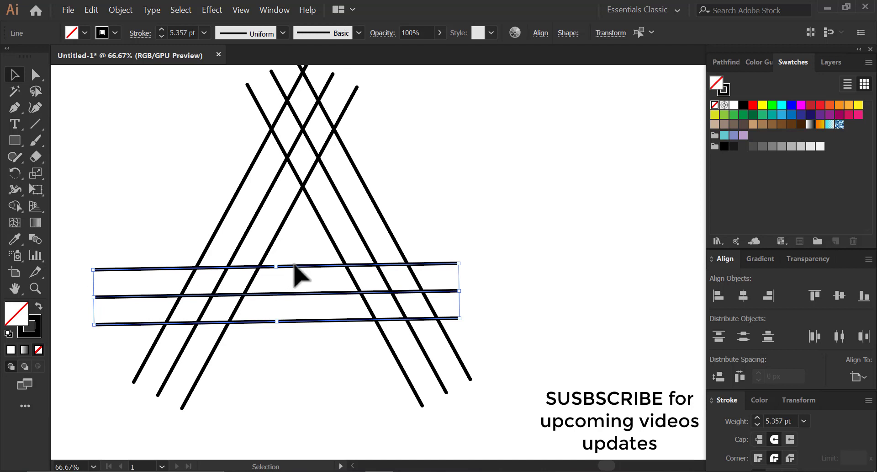
{"action": "left_click_drag", "start_coordinate": [298, 266], "coordinate": [319, 314]}
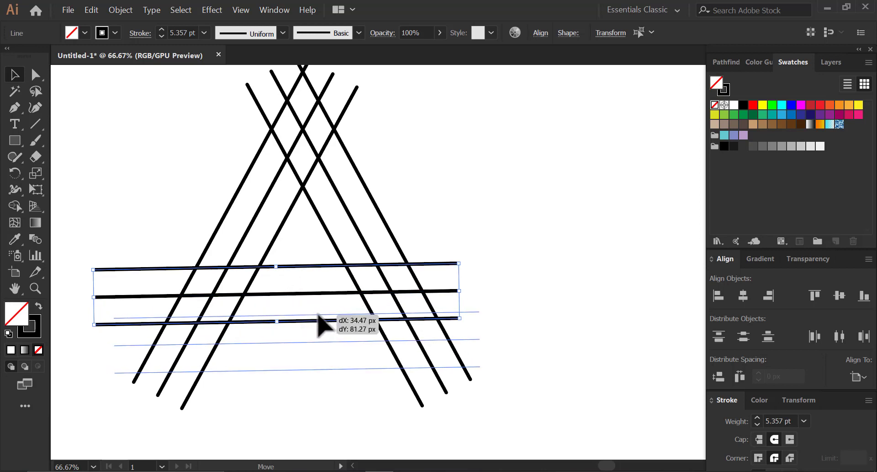
{"action": "left_click", "coordinate": [526, 262]}
{"action": "left_click_drag", "start_coordinate": [426, 231], "coordinate": [419, 234]}
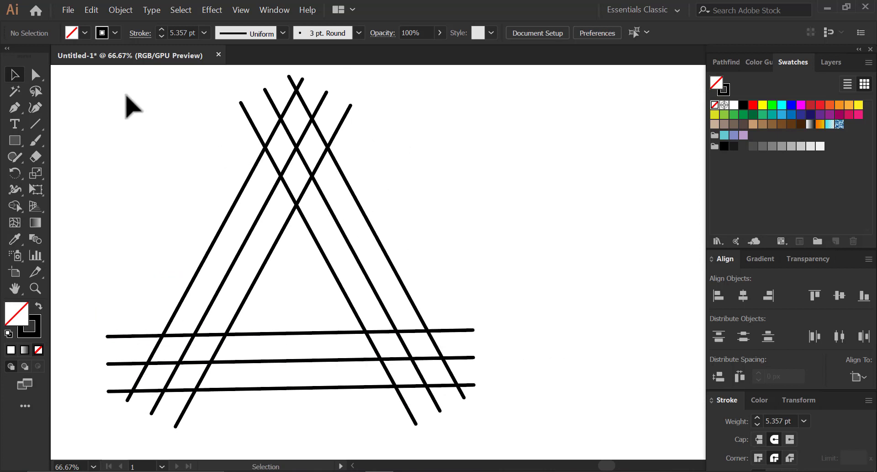
Step: Draw short connector lines at the top, bottom-right and bottom-left corners, then select all lines
{"action": "left_click", "coordinate": [35, 123]}
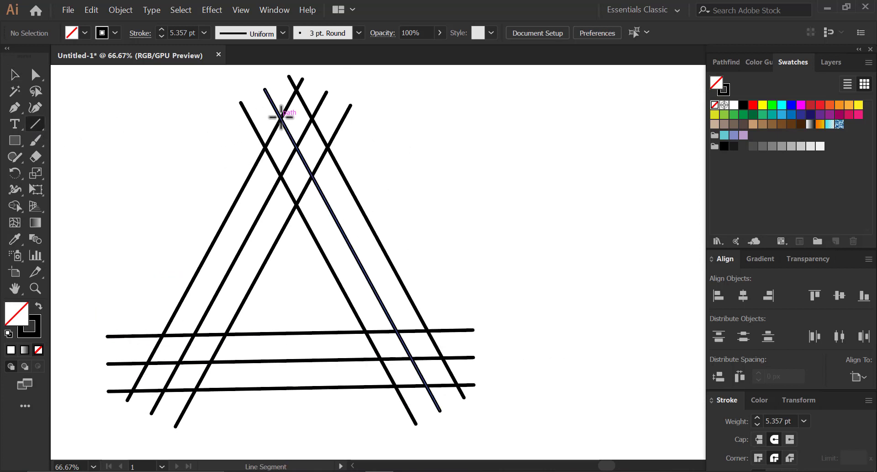
{"action": "left_click_drag", "start_coordinate": [281, 119], "coordinate": [325, 119]}
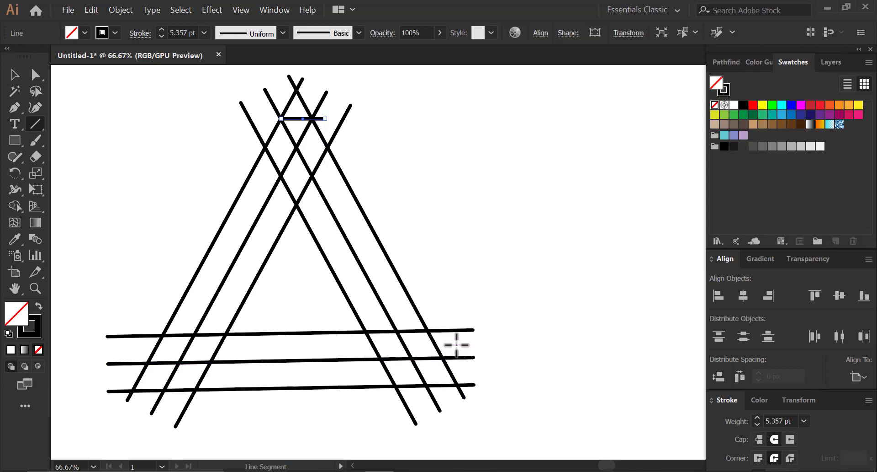
{"action": "left_click_drag", "start_coordinate": [456, 345], "coordinate": [409, 410]}
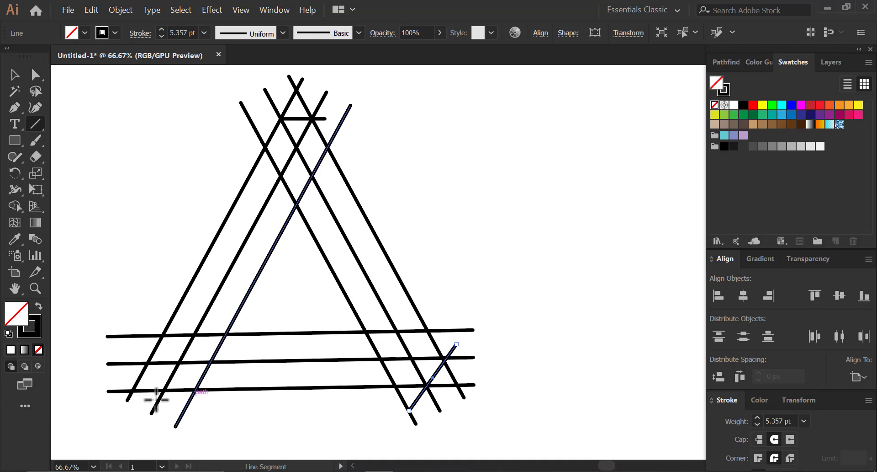
{"action": "left_click_drag", "start_coordinate": [174, 405], "coordinate": [134, 340]}
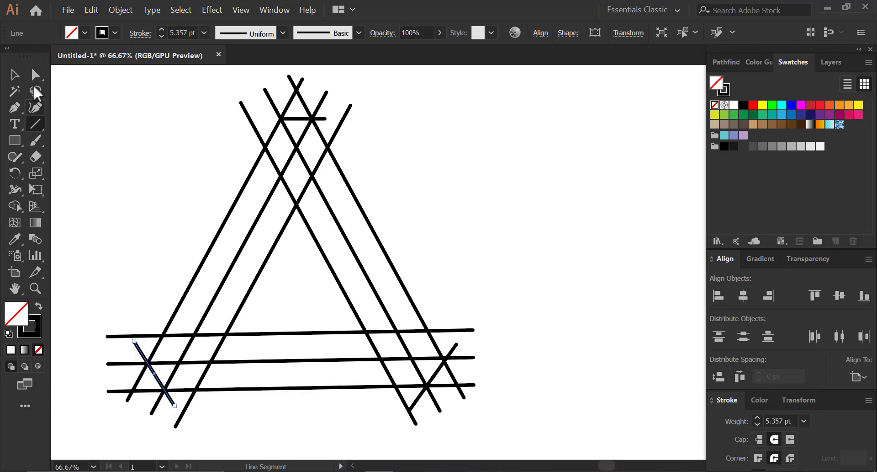
{"action": "left_click", "coordinate": [15, 74]}
{"action": "left_click_drag", "start_coordinate": [82, 79], "coordinate": [475, 409]}
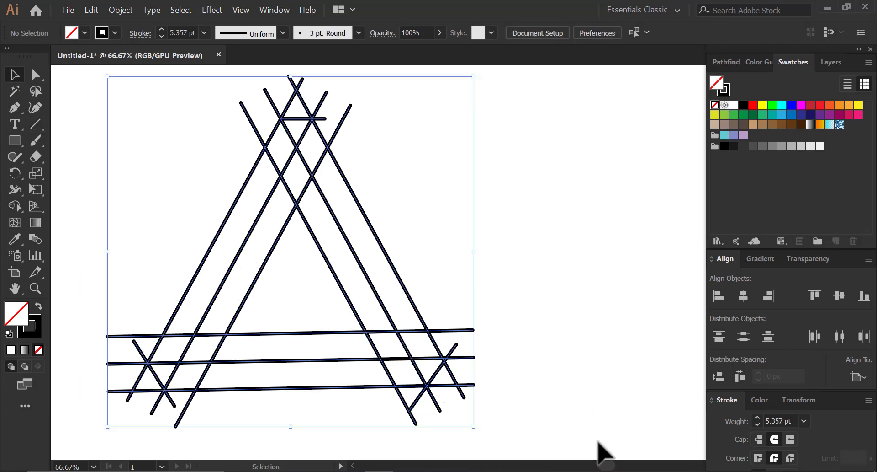
Step: Shape Builder-merge the top corner, right side, left strip and bottom band into continuous strips
{"action": "left_click", "coordinate": [15, 206]}
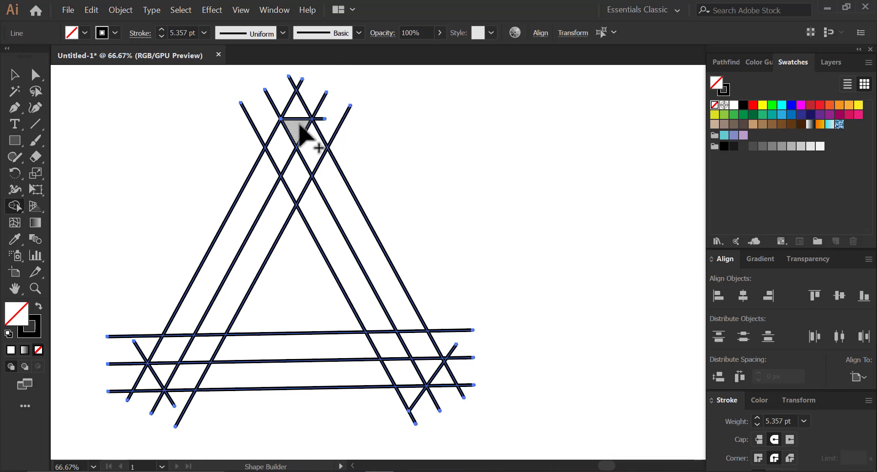
{"action": "left_click_drag", "start_coordinate": [299, 127], "coordinate": [421, 350]}
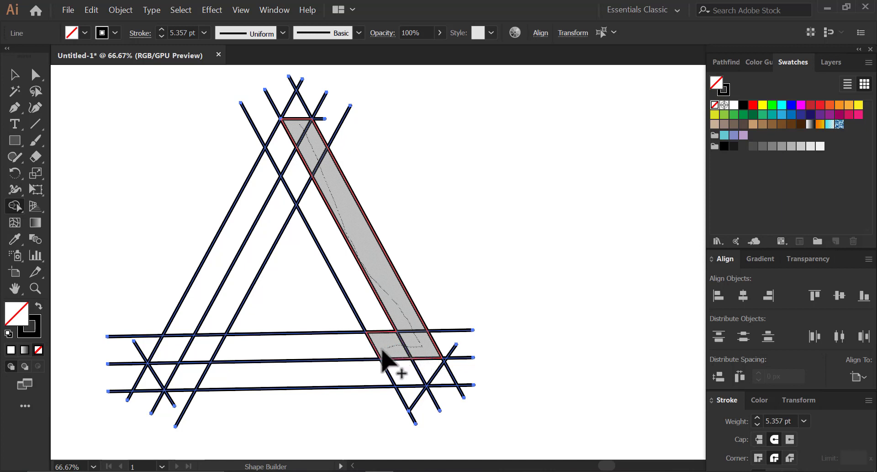
{"action": "left_click_drag", "start_coordinate": [421, 350], "coordinate": [355, 354]}
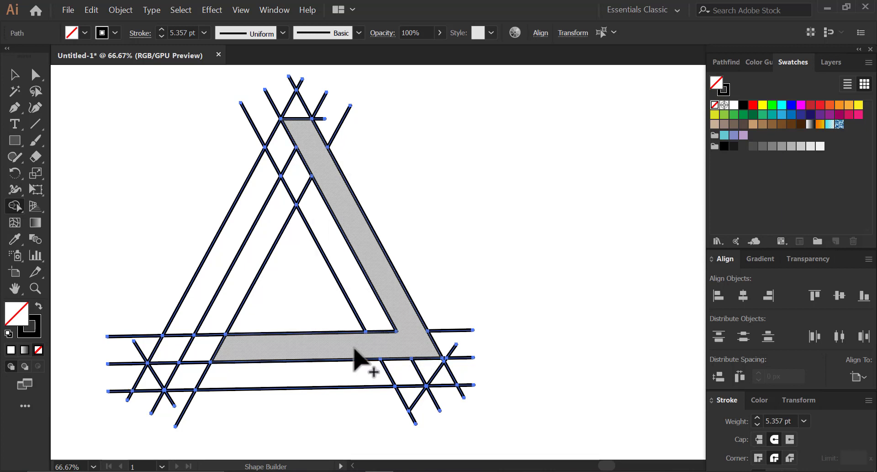
{"action": "left_click", "coordinate": [206, 359]}
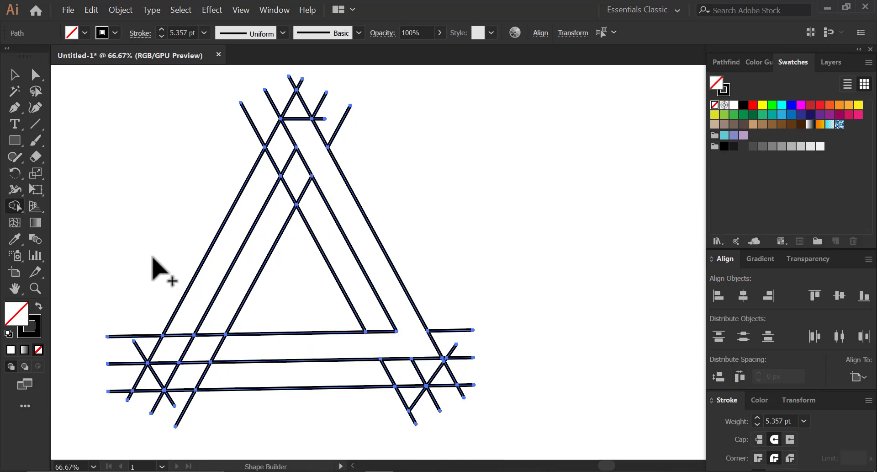
{"action": "left_click", "coordinate": [296, 157]}
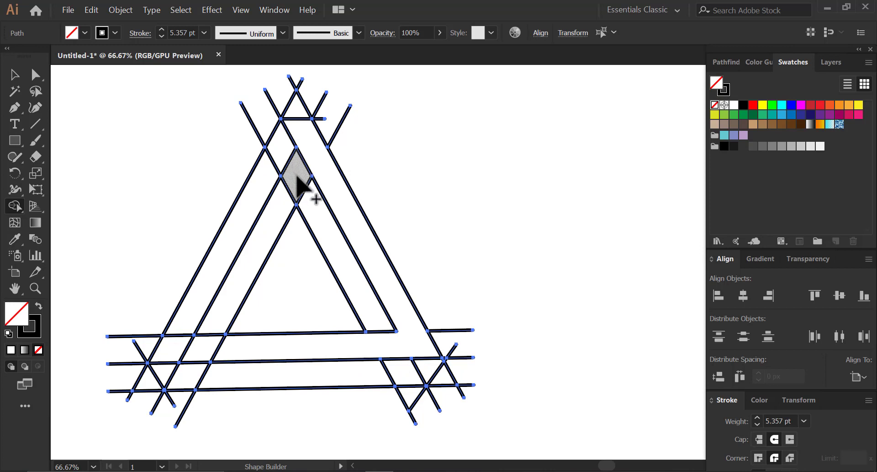
{"action": "mouse_move", "coordinate": [296, 185]}
{"action": "left_mouse_down"}
{"action": "mouse_move", "coordinate": [281, 158]}
{"action": "mouse_move", "coordinate": [173, 344]}
{"action": "mouse_move", "coordinate": [152, 361]}
{"action": "mouse_move", "coordinate": [161, 374]}
{"action": "left_mouse_up"}
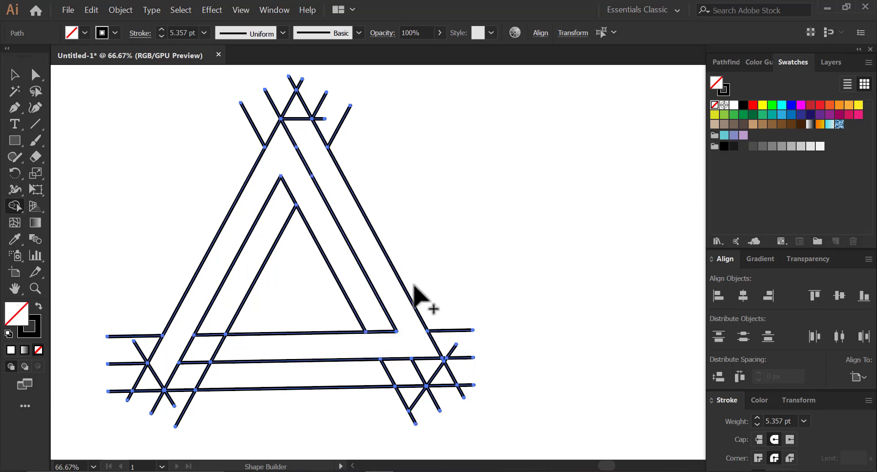
{"action": "mouse_move", "coordinate": [229, 315]}
{"action": "left_mouse_down"}
{"action": "mouse_move", "coordinate": [196, 378]}
{"action": "mouse_move", "coordinate": [247, 392]}
{"action": "mouse_move", "coordinate": [417, 372]}
{"action": "mouse_move", "coordinate": [578, 303]}
{"action": "left_mouse_up"}
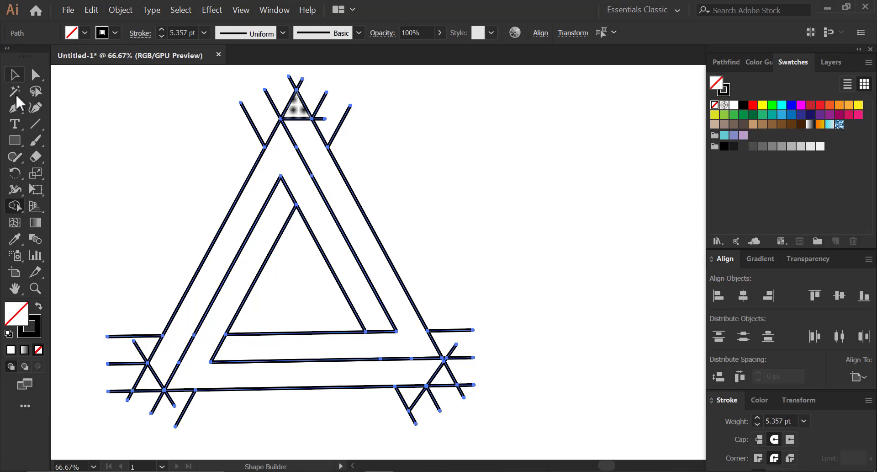
{"action": "left_click", "coordinate": [19, 78]}
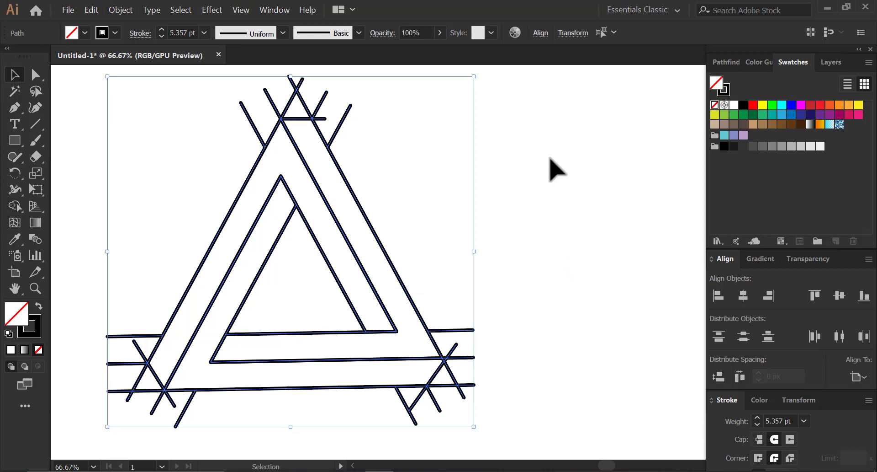
Step: Delete the leftover crossing segments at the top and a stray segment on the right
{"action": "right_click", "coordinate": [312, 212]}
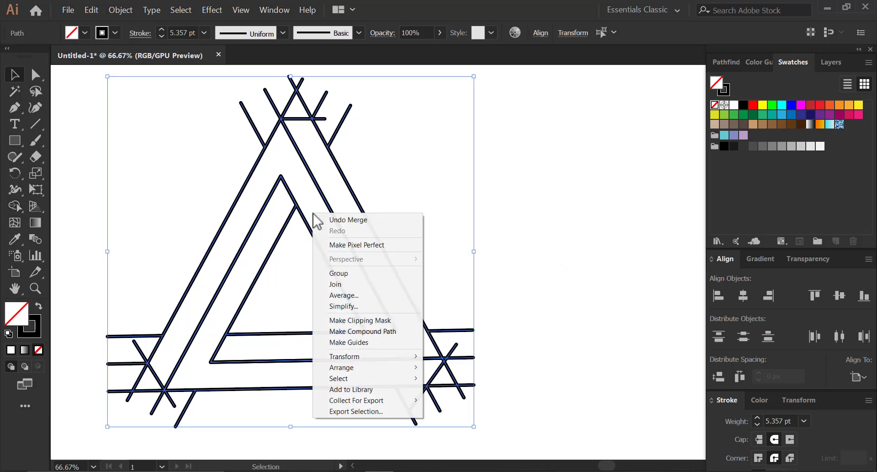
{"action": "left_click", "coordinate": [520, 289]}
{"action": "scroll", "coordinate": [379, 224], "scroll_direction": "up", "scroll_amount": 2}
{"action": "left_click_drag", "start_coordinate": [182, 114], "coordinate": [398, 164]}
{"action": "key", "text": "Delete"}
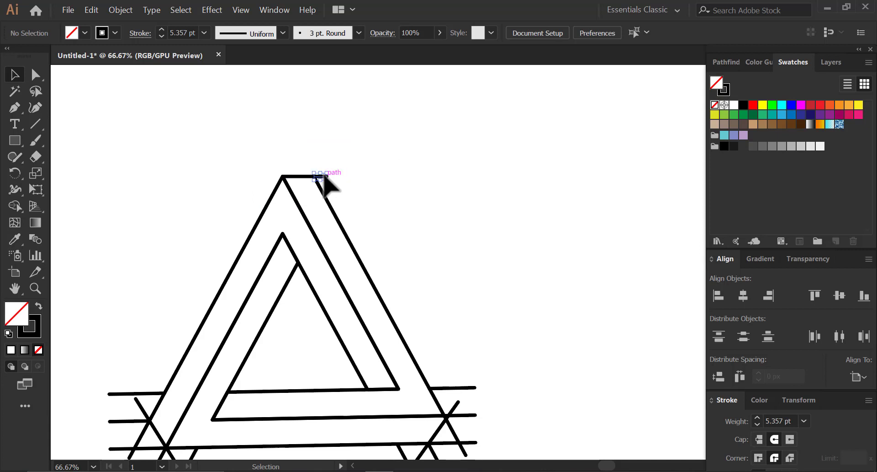
{"action": "mouse_move", "coordinate": [431, 379]}
{"action": "left_mouse_down"}
{"action": "mouse_move", "coordinate": [417, 183]}
{"action": "mouse_move", "coordinate": [466, 208]}
{"action": "left_mouse_up"}
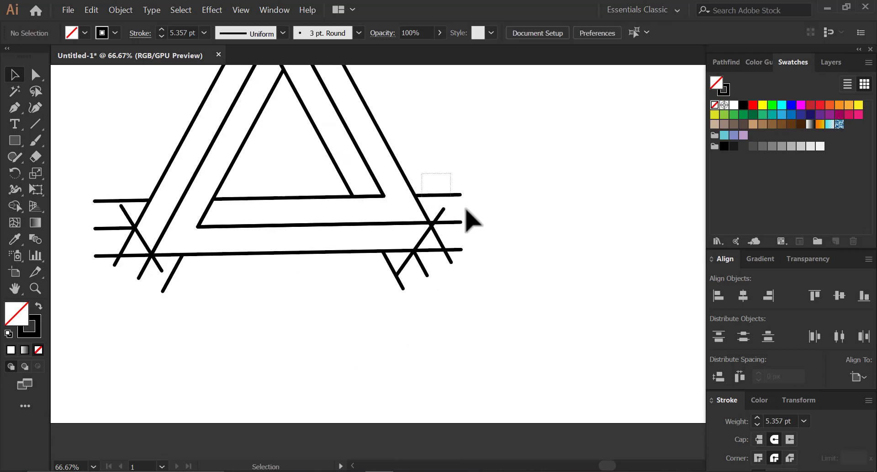
{"action": "key", "text": "Delete"}
Step: Delete the stray stubs around the right and lower-right corners
{"action": "left_click_drag", "start_coordinate": [453, 270], "coordinate": [452, 208]}
{"action": "key", "text": "Delete"}
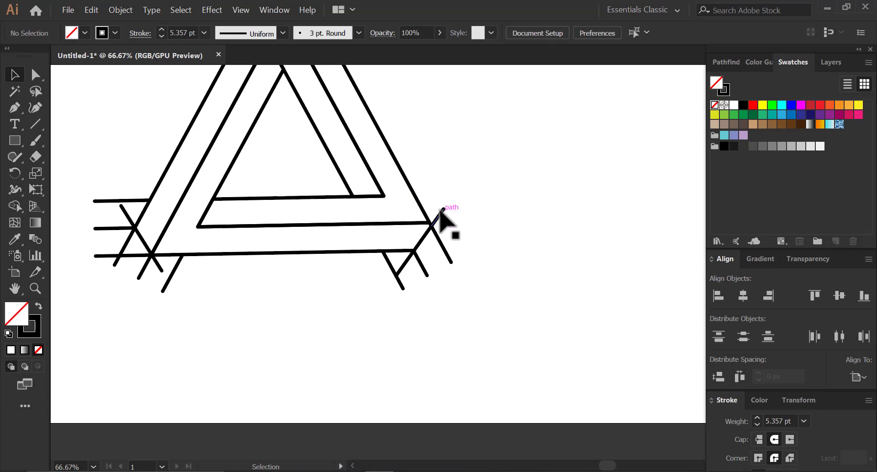
{"action": "left_click", "coordinate": [442, 215]}
{"action": "key", "text": "Delete"}
{"action": "left_click_drag", "start_coordinate": [459, 272], "coordinate": [435, 229]}
{"action": "key", "text": "Delete"}
{"action": "left_click_drag", "start_coordinate": [441, 301], "coordinate": [378, 273]}
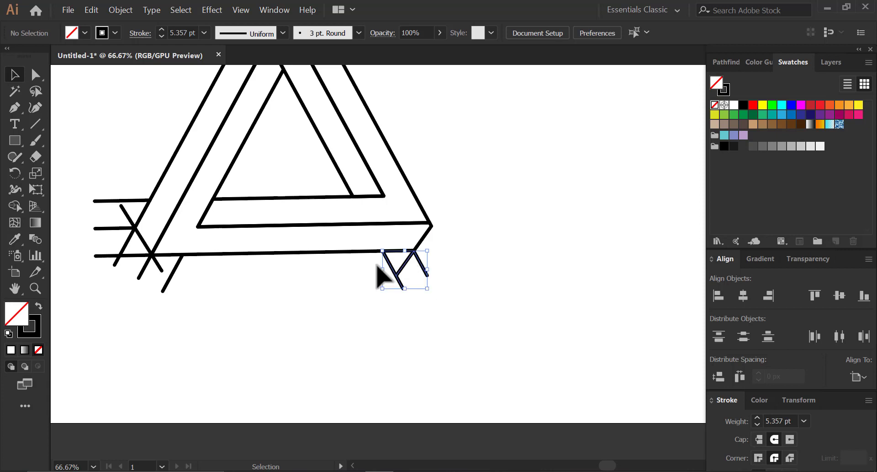
{"action": "key", "text": "Delete"}
Step: Delete the crossing, horizontal and small stubs at the lower-left corner
{"action": "mouse_move", "coordinate": [233, 318]}
{"action": "left_mouse_down"}
{"action": "mouse_move", "coordinate": [91, 299]}
{"action": "mouse_move", "coordinate": [96, 238]}
{"action": "left_mouse_up"}
{"action": "key", "text": "Delete"}
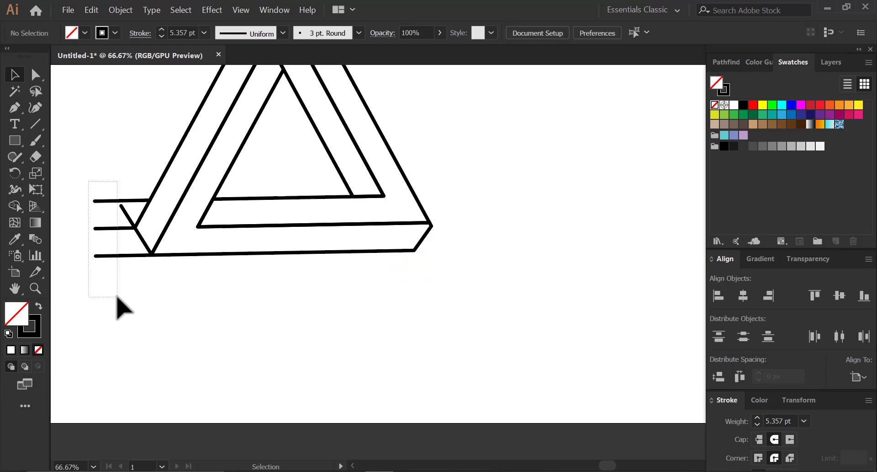
{"action": "left_click_drag", "start_coordinate": [100, 274], "coordinate": [121, 292]}
{"action": "key", "text": "Delete"}
{"action": "left_click", "coordinate": [128, 220]}
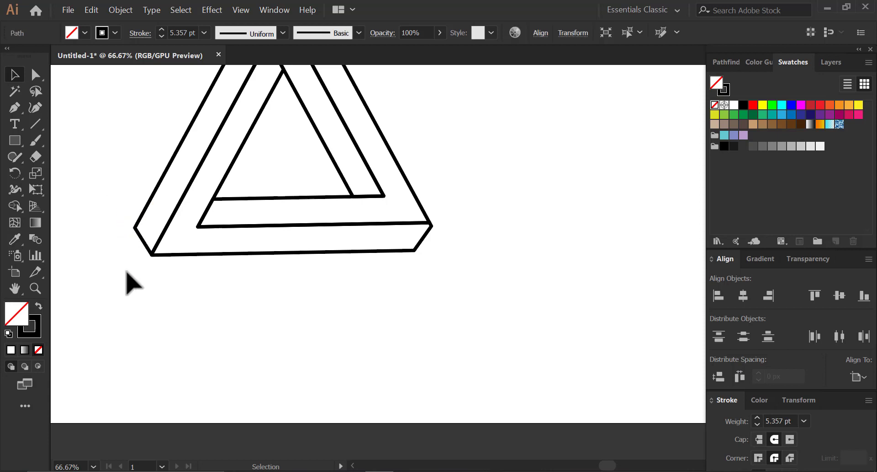
{"action": "key", "text": "Delete"}
{"action": "left_click_drag", "start_coordinate": [427, 200], "coordinate": [470, 307]}
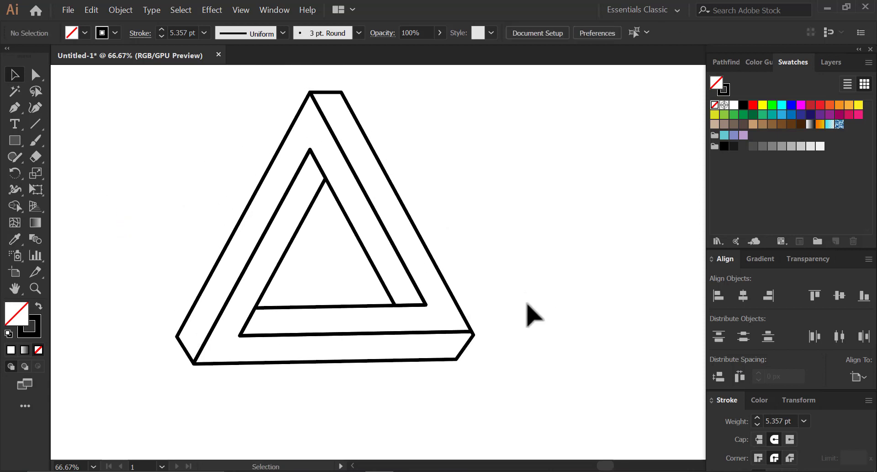
Step: Drag the right-corner anchor down-right and line it up with the anchor above
{"action": "scroll", "coordinate": [476, 352], "scroll_direction": "up", "scroll_amount": 2}
{"action": "scroll", "coordinate": [467, 338], "scroll_direction": "up", "scroll_amount": 2}
{"action": "left_click", "coordinate": [463, 320]}
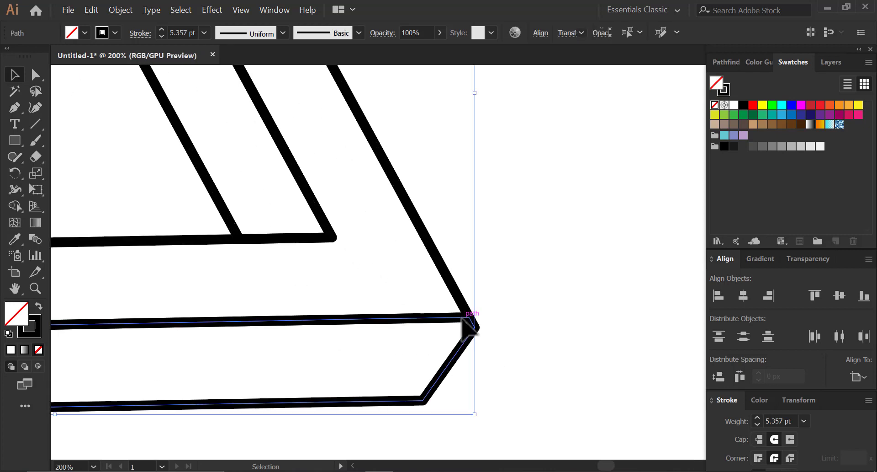
{"action": "key", "text": "a"}
{"action": "scroll", "coordinate": [475, 347], "scroll_direction": "up", "scroll_amount": 3}
{"action": "left_click", "coordinate": [467, 285]}
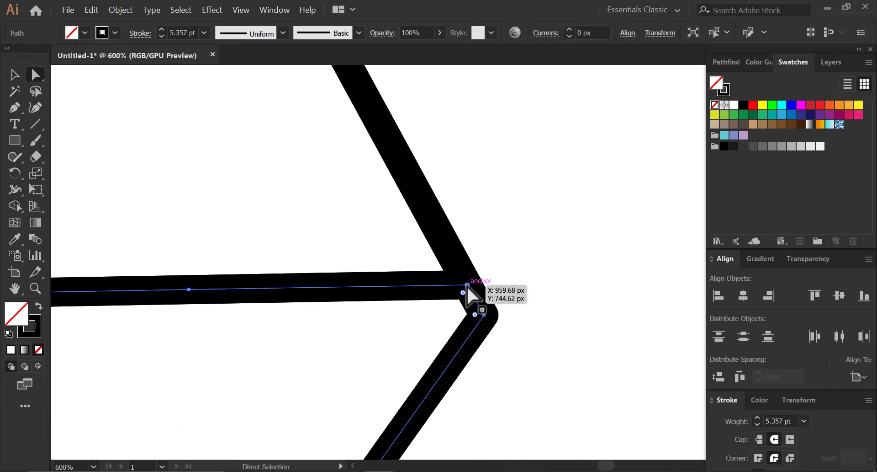
{"action": "left_click_drag", "start_coordinate": [467, 285], "coordinate": [482, 314]}
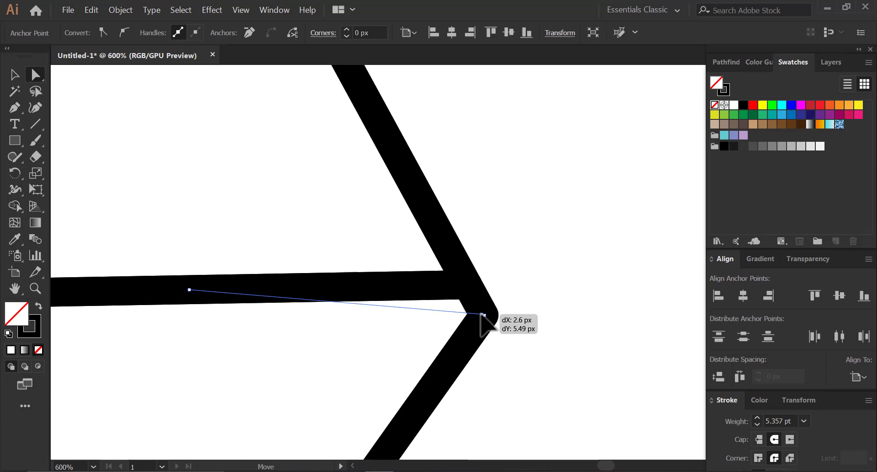
{"action": "scroll", "coordinate": [603, 309], "scroll_direction": "down", "scroll_amount": 1}
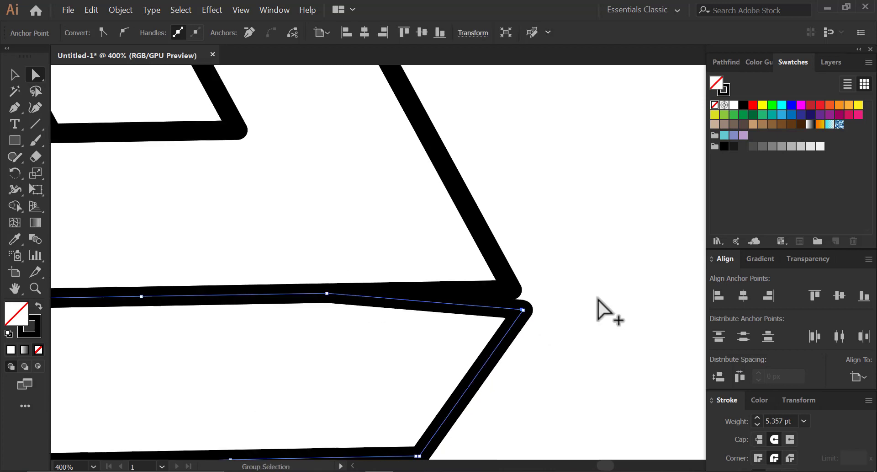
{"action": "left_click", "coordinate": [524, 310]}
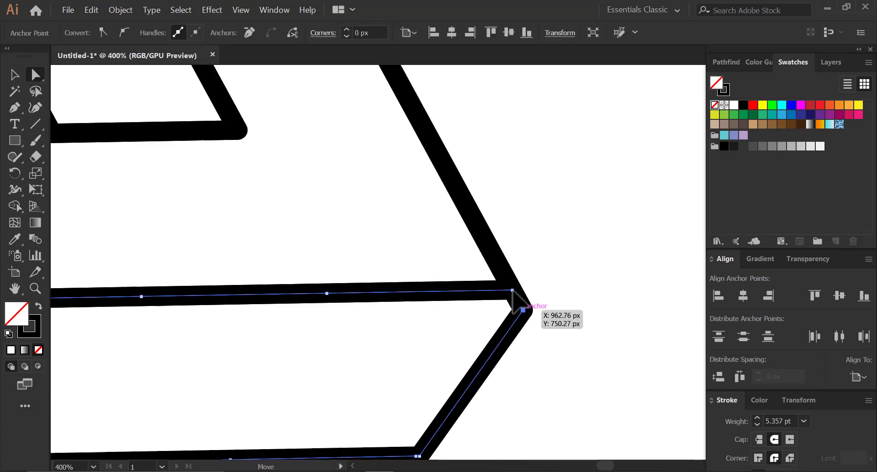
{"action": "left_click_drag", "start_coordinate": [513, 293], "coordinate": [515, 290]}
{"action": "left_click", "coordinate": [580, 293]}
{"action": "scroll", "coordinate": [569, 294], "scroll_direction": "down", "scroll_amount": 5}
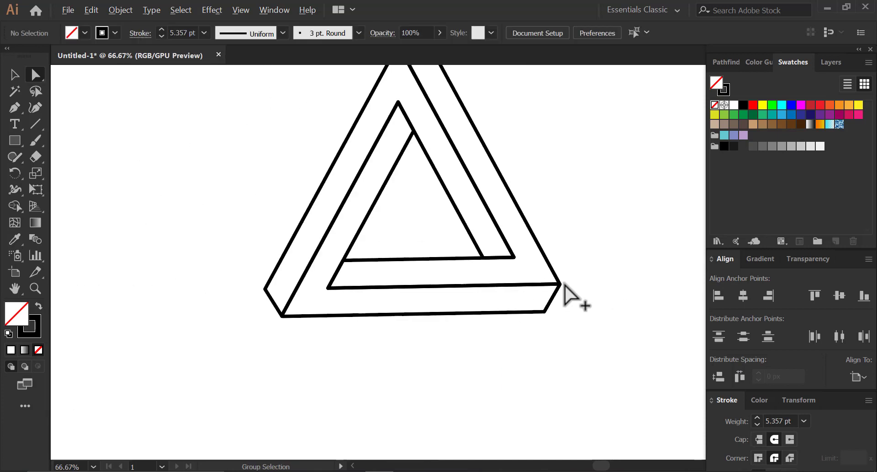
{"action": "left_click_drag", "start_coordinate": [554, 239], "coordinate": [502, 290]}
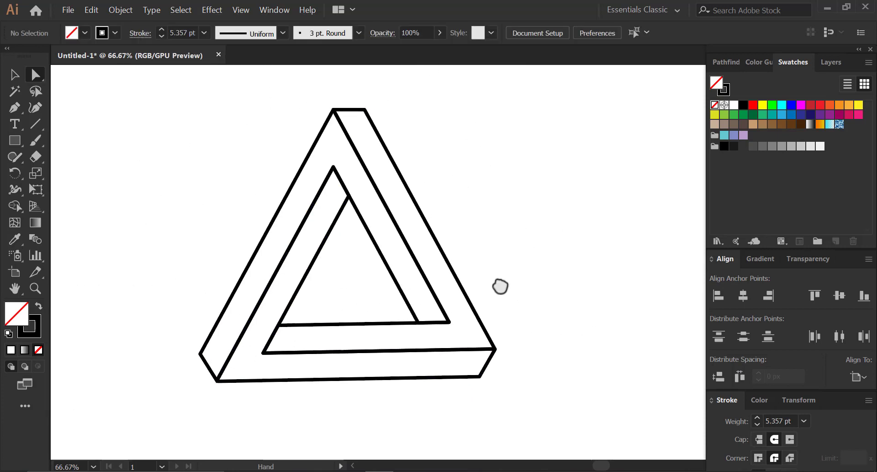
{"action": "key", "text": "z"}
{"action": "left_click", "coordinate": [516, 282]}
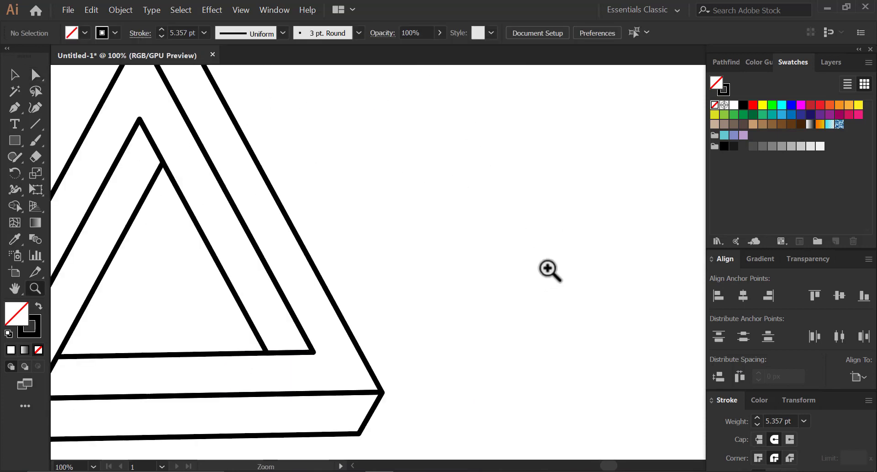
{"action": "left_click", "coordinate": [464, 284]}
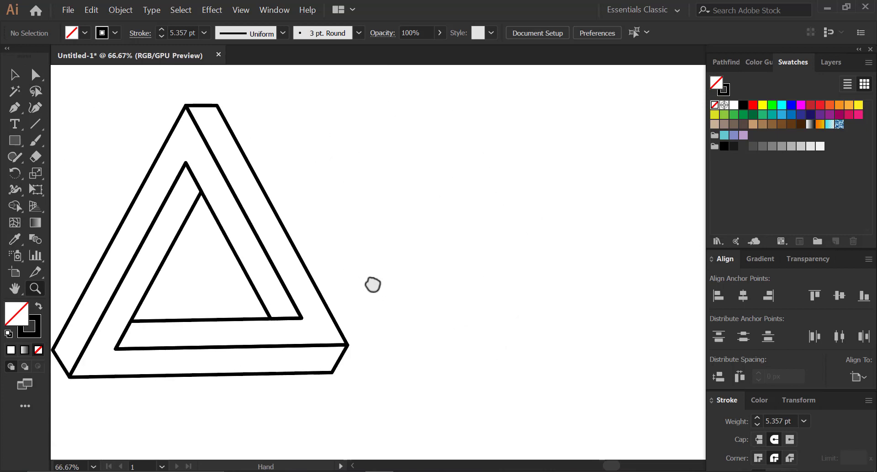
{"action": "mouse_move", "coordinate": [372, 286]}
{"action": "left_mouse_down"}
{"action": "mouse_move", "coordinate": [489, 275]}
{"action": "mouse_move", "coordinate": [509, 295]}
{"action": "left_mouse_up"}
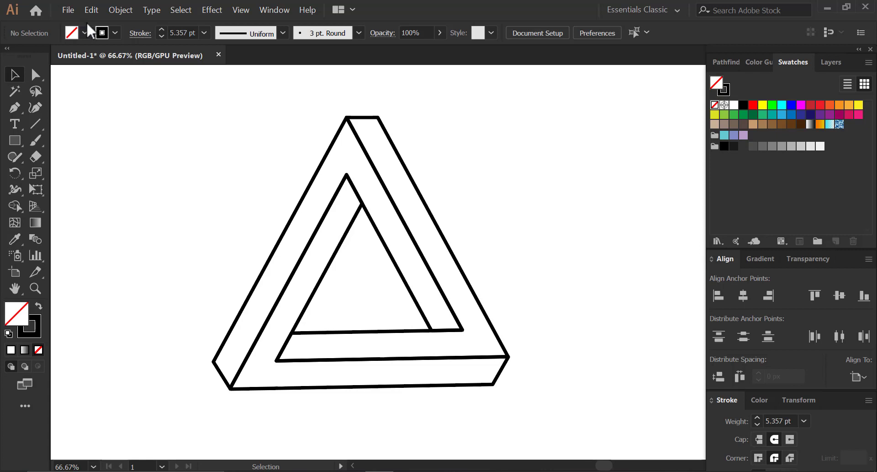
Step: Alt-drag a copy of the whole triangle outline to the right of the original
{"action": "left_click_drag", "start_coordinate": [161, 94], "coordinate": [514, 399]}
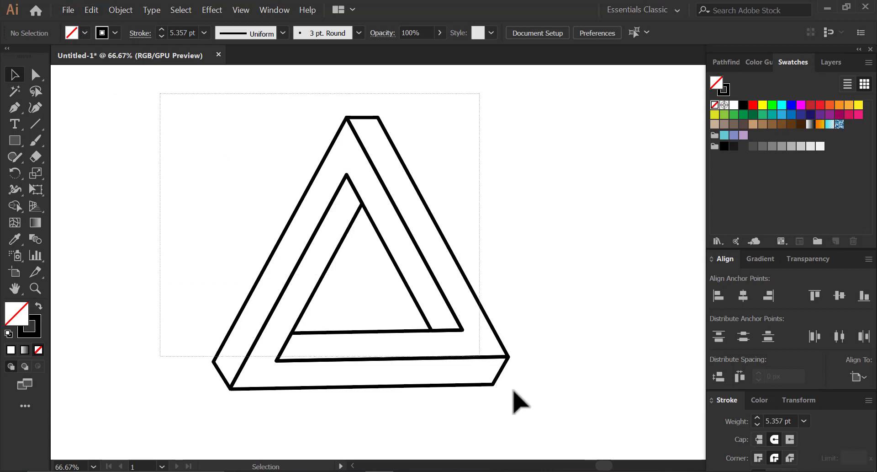
{"action": "mouse_move", "coordinate": [462, 323]}
{"action": "left_mouse_down"}
{"action": "mouse_move", "coordinate": [314, 327]}
{"action": "mouse_move", "coordinate": [662, 307]}
{"action": "mouse_move", "coordinate": [667, 315]}
{"action": "left_mouse_up"}
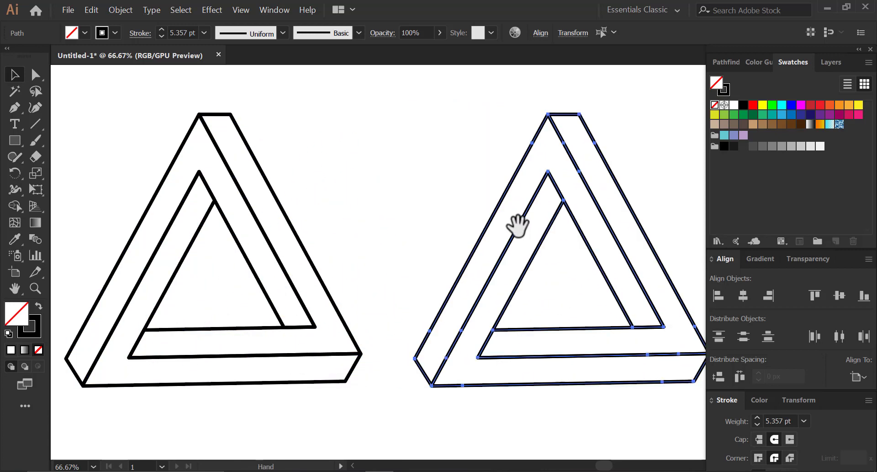
{"action": "left_click_drag", "start_coordinate": [517, 221], "coordinate": [310, 229]}
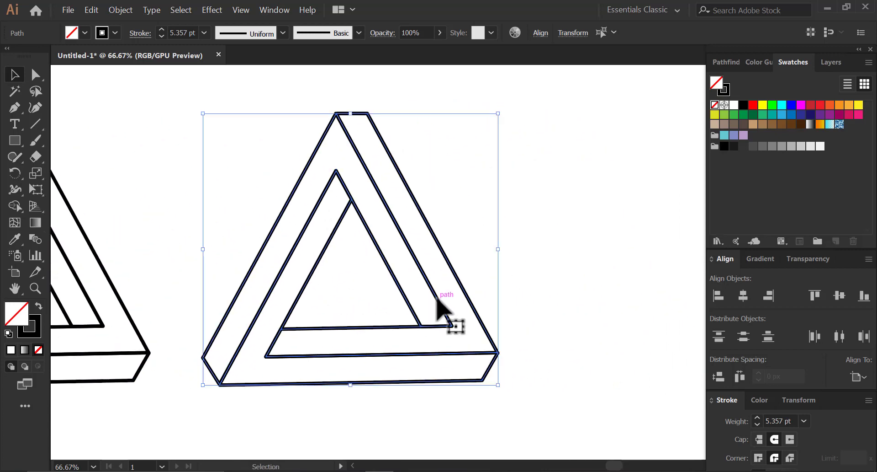
{"action": "mouse_move", "coordinate": [438, 297]}
{"action": "left_mouse_down"}
{"action": "mouse_move", "coordinate": [497, 297]}
{"action": "mouse_move", "coordinate": [502, 289]}
{"action": "left_mouse_up"}
Step: Fill the right-hand face of the copied triangle bright blue
{"action": "left_click", "coordinate": [618, 249]}
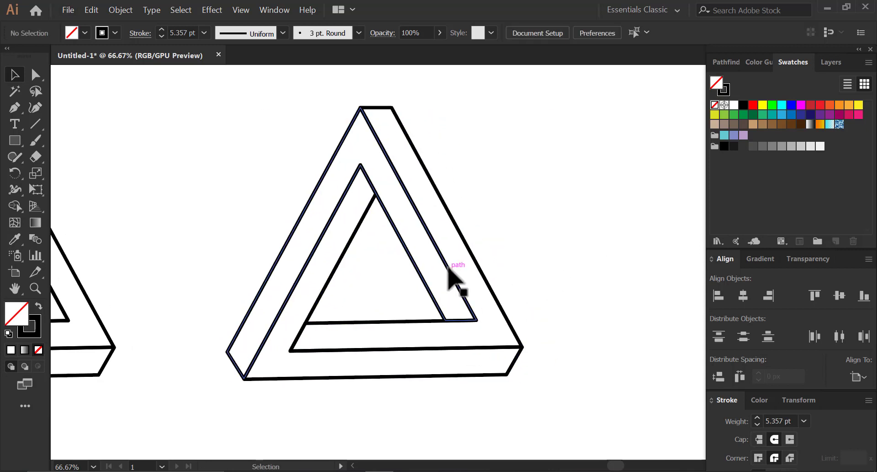
{"action": "left_click", "coordinate": [450, 271]}
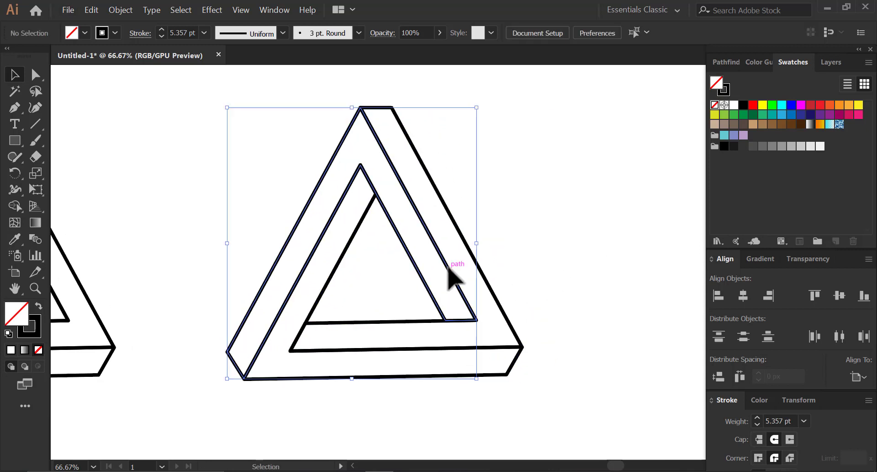
{"action": "left_click", "coordinate": [497, 294]}
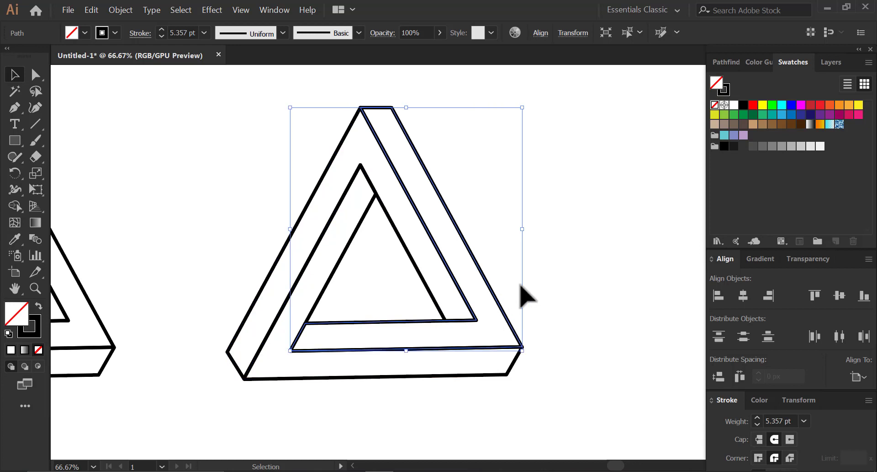
{"action": "left_click", "coordinate": [821, 108]}
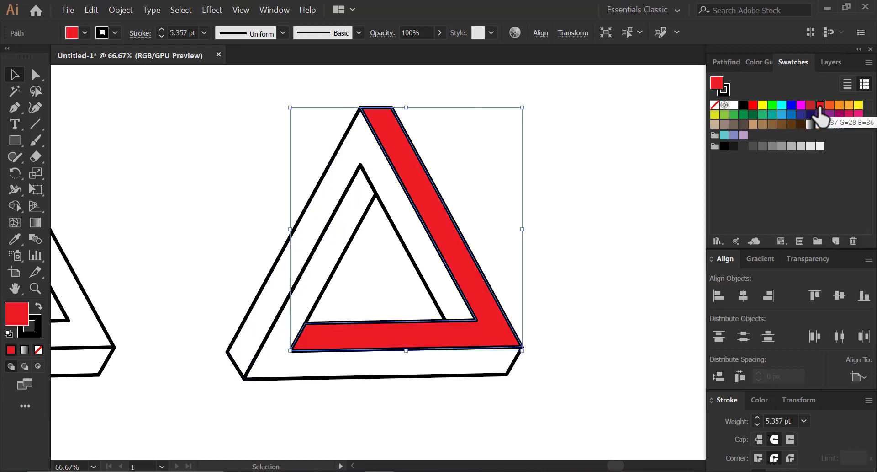
{"action": "left_click", "coordinate": [791, 107]}
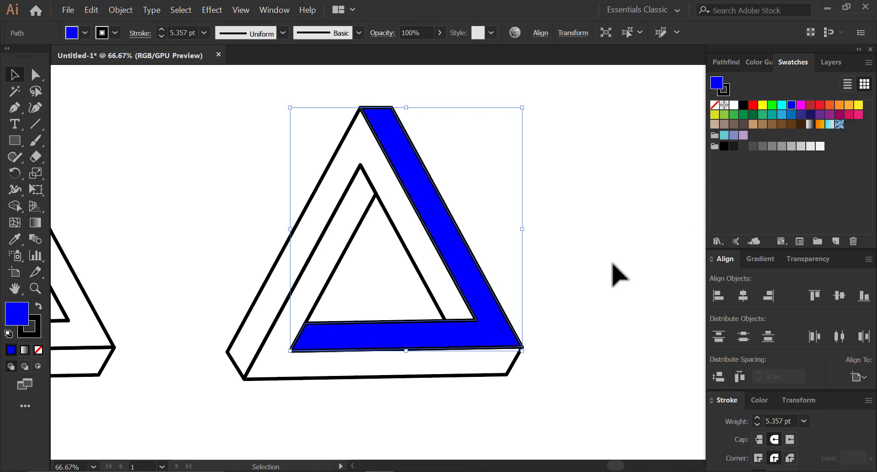
Step: Fill the bottom-and-left face light blue, then select the remaining white outer face
{"action": "left_click", "coordinate": [356, 377]}
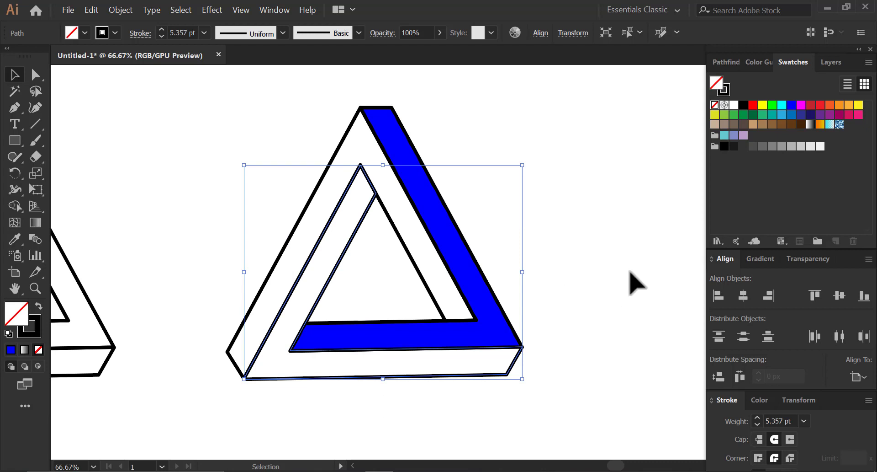
{"action": "left_click", "coordinate": [782, 115]}
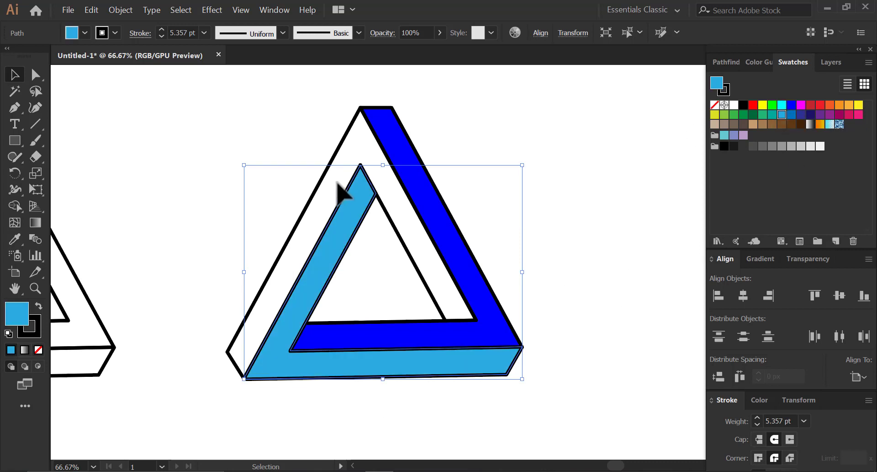
{"action": "left_click", "coordinate": [345, 160]}
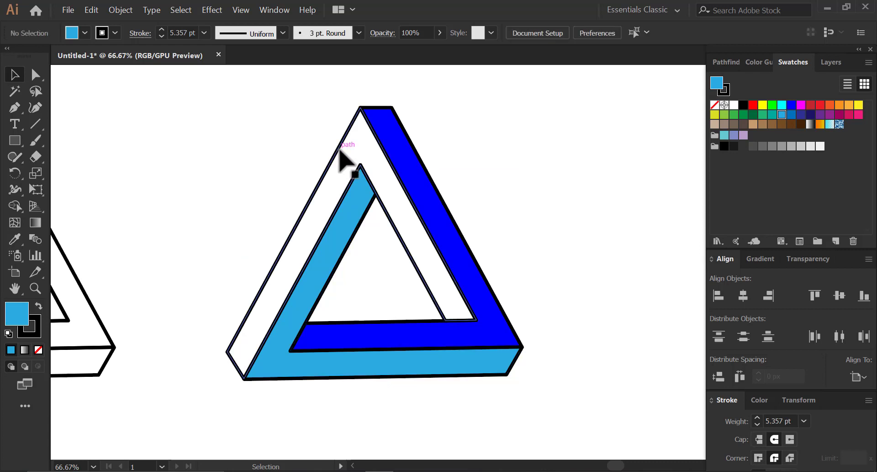
{"action": "left_click", "coordinate": [338, 151]}
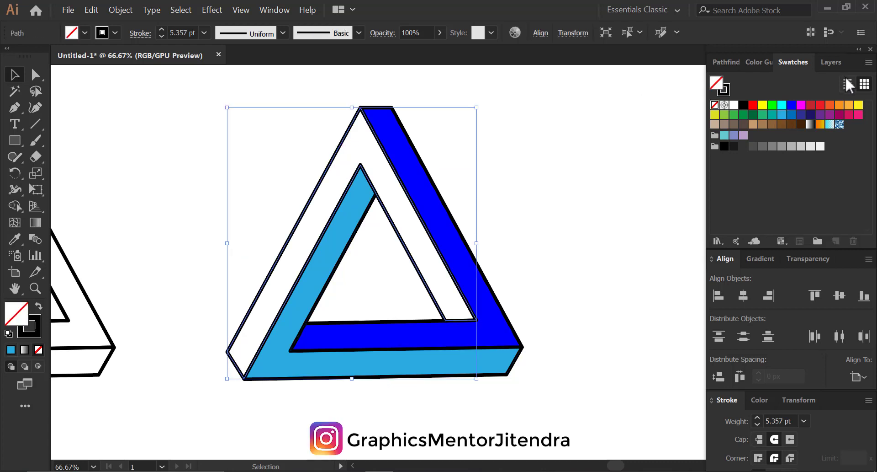
Step: Fill the outer piece medium blue and make the bottom band dark indigo
{"action": "left_click", "coordinate": [801, 115]}
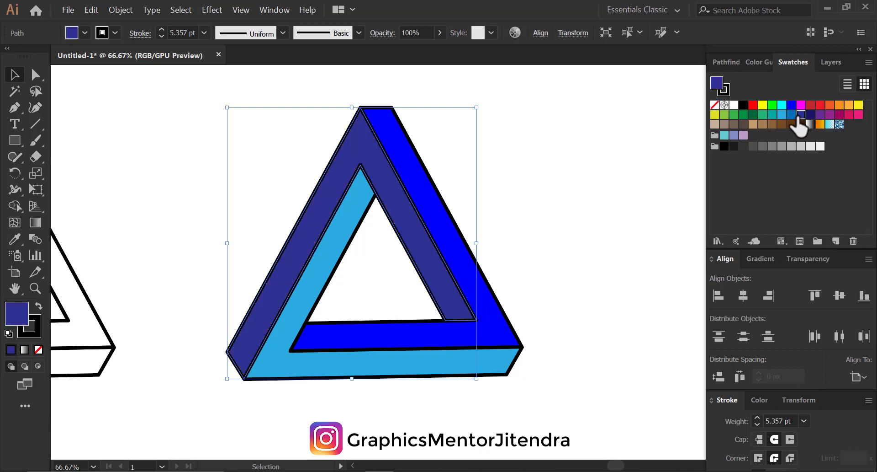
{"action": "left_click", "coordinate": [792, 115]}
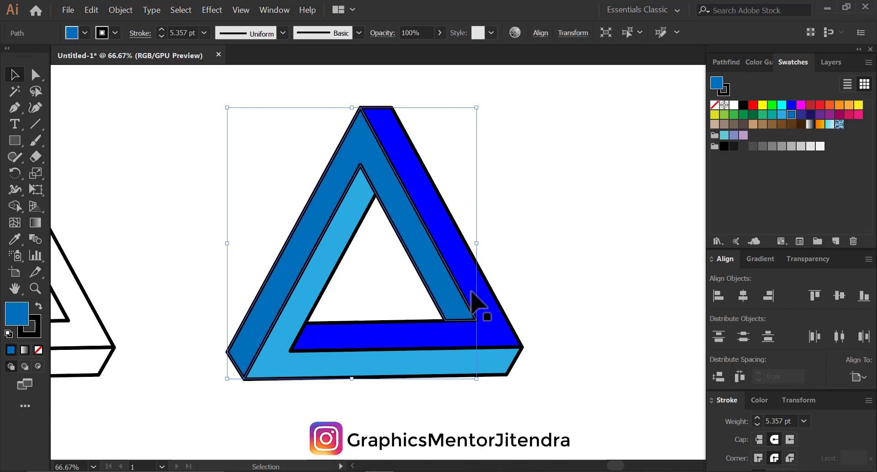
{"action": "left_click", "coordinate": [437, 374]}
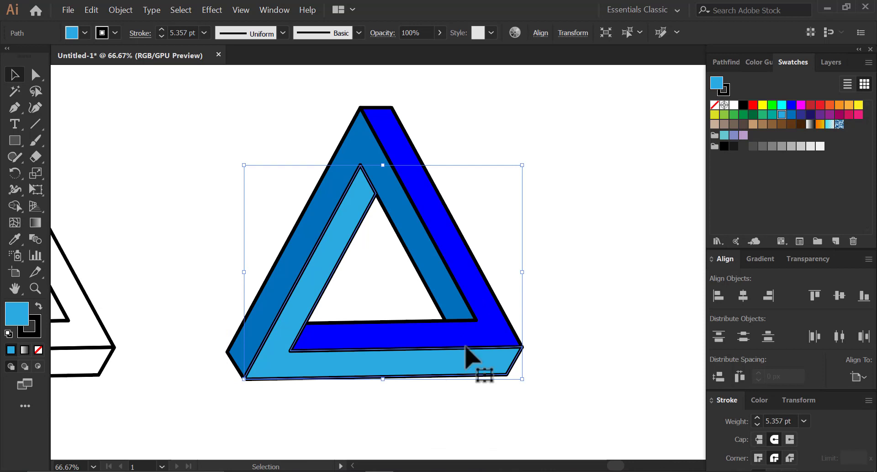
{"action": "left_click", "coordinate": [801, 115]}
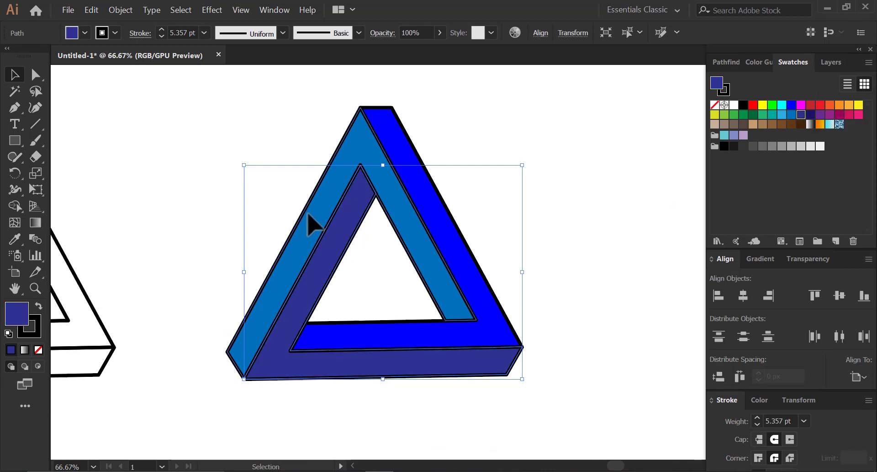
Step: Make the left arm light blue and deselect the artwork
{"action": "left_click", "coordinate": [317, 219]}
{"action": "left_click", "coordinate": [781, 114]}
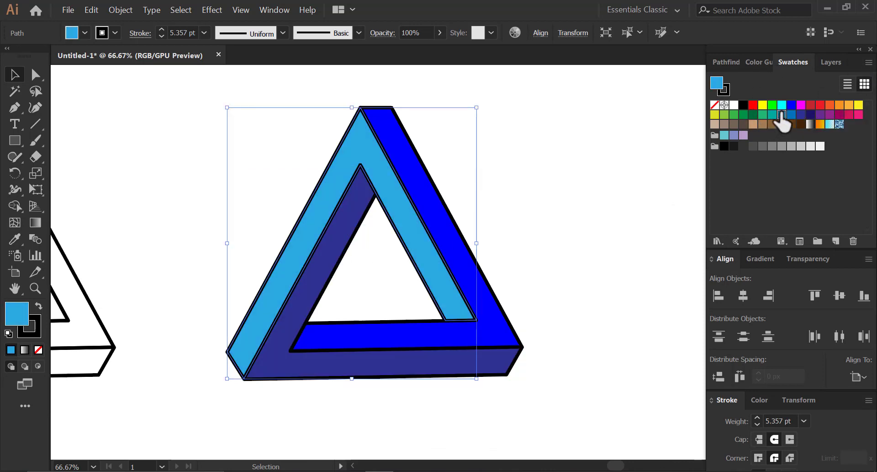
{"action": "left_click", "coordinate": [542, 170]}
{"action": "key", "text": "ctrl+a"}
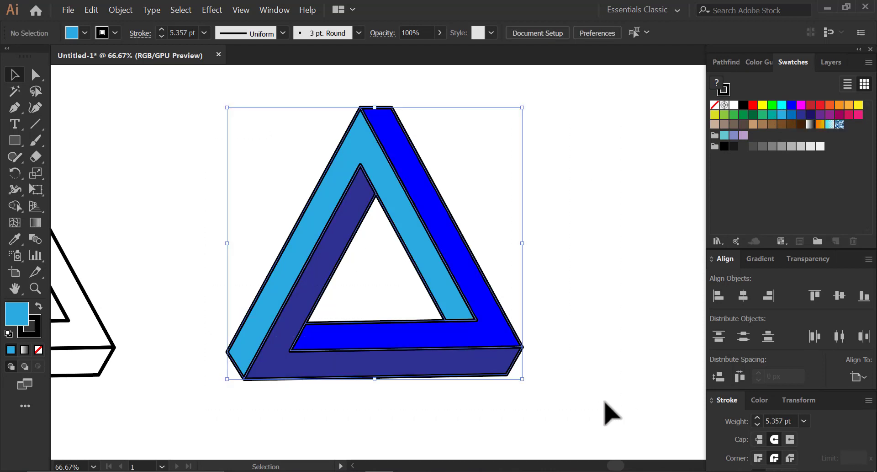
{"action": "left_click", "coordinate": [562, 365]}
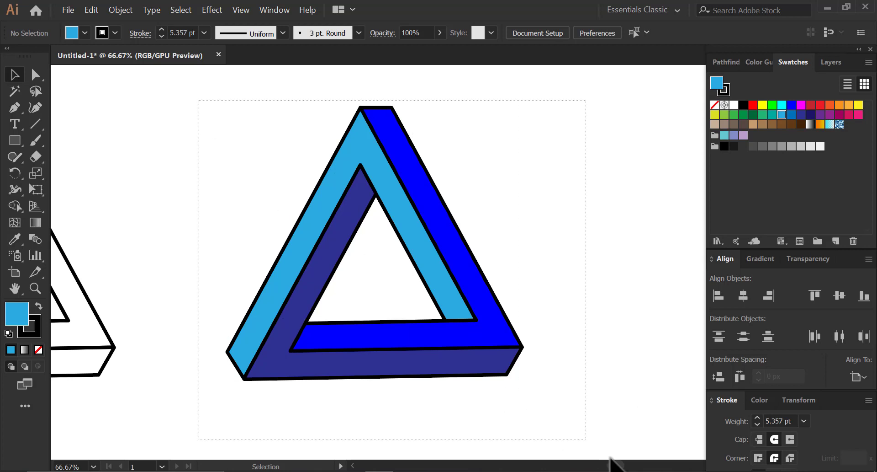
Step: Select every piece of the triangle and set its stroke to None
{"action": "left_click_drag", "start_coordinate": [201, 102], "coordinate": [587, 439]}
{"action": "left_click", "coordinate": [115, 32]}
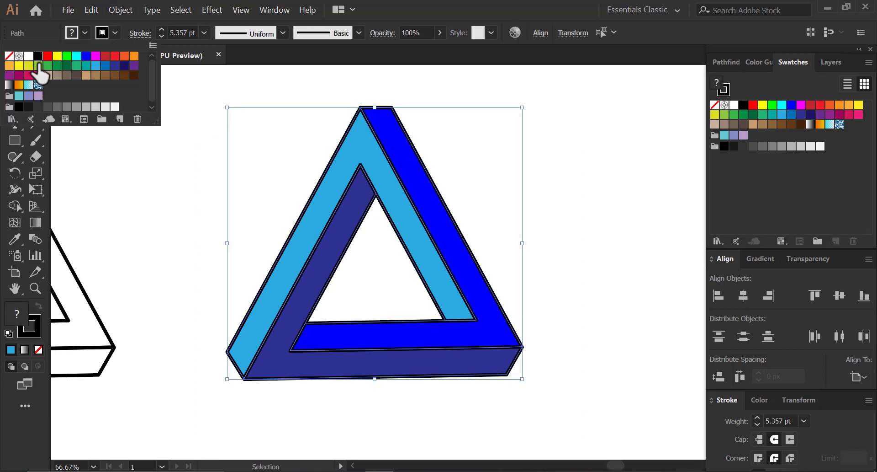
{"action": "left_click", "coordinate": [9, 56]}
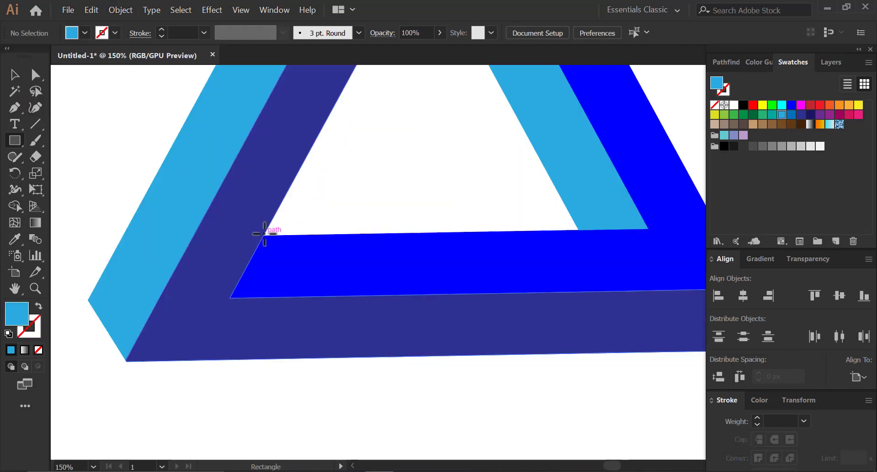
Step: Draw a rectangle over the bright blue bar and drag its lower-left corner onto the triangle's inner corner
{"action": "left_click_drag", "start_coordinate": [265, 234], "coordinate": [459, 294]}
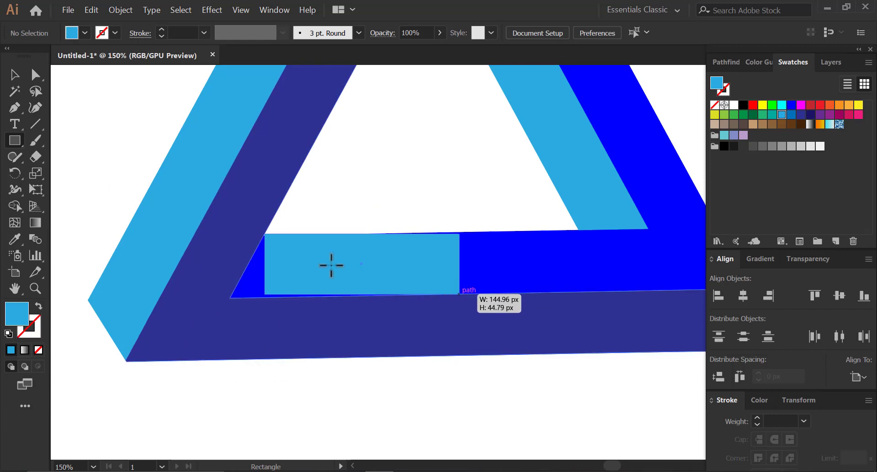
{"action": "key", "text": "a"}
{"action": "scroll", "coordinate": [236, 287], "scroll_direction": "up", "scroll_amount": 5}
{"action": "left_click", "coordinate": [385, 325]}
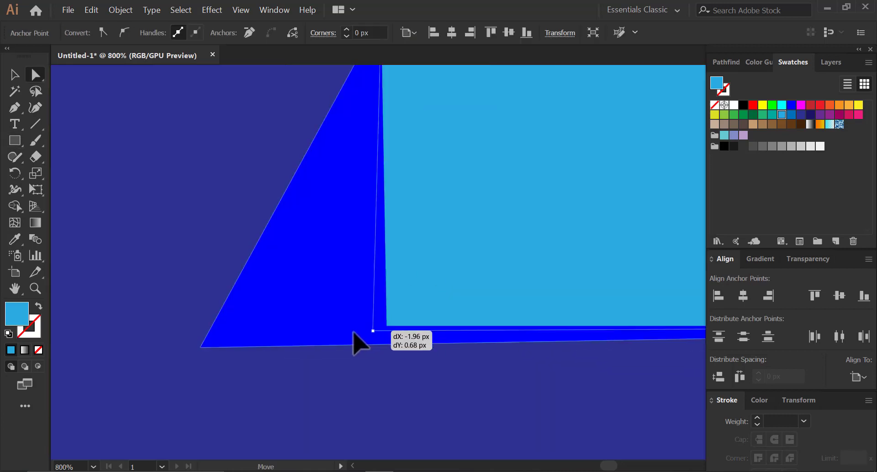
{"action": "left_click_drag", "start_coordinate": [385, 327], "coordinate": [203, 348]}
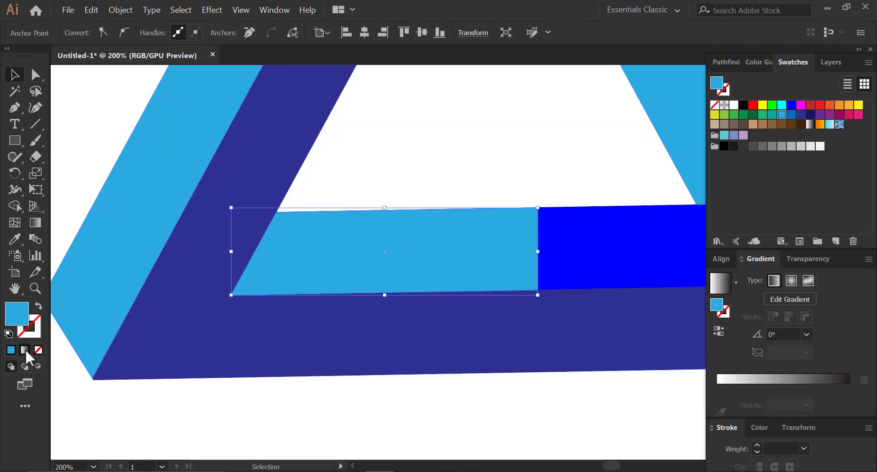
Step: Fill the rectangle with a reversed linear gradient, black at the left fading to white
{"action": "left_click", "coordinate": [24, 349]}
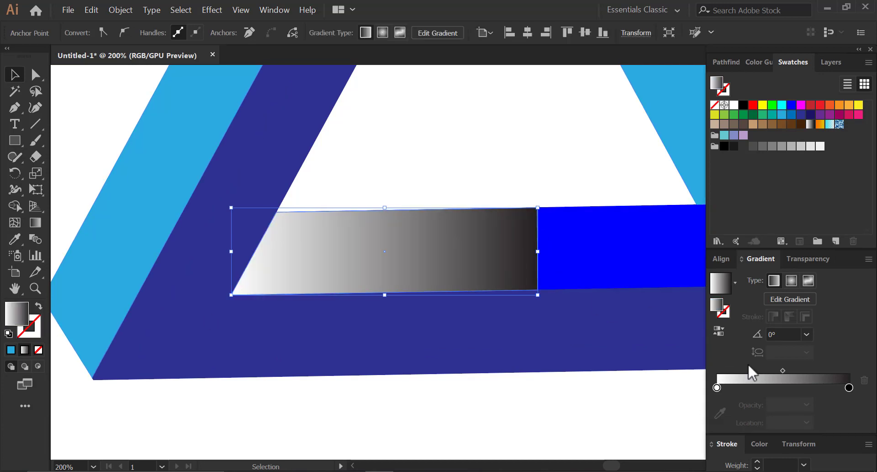
{"action": "left_click", "coordinate": [719, 330]}
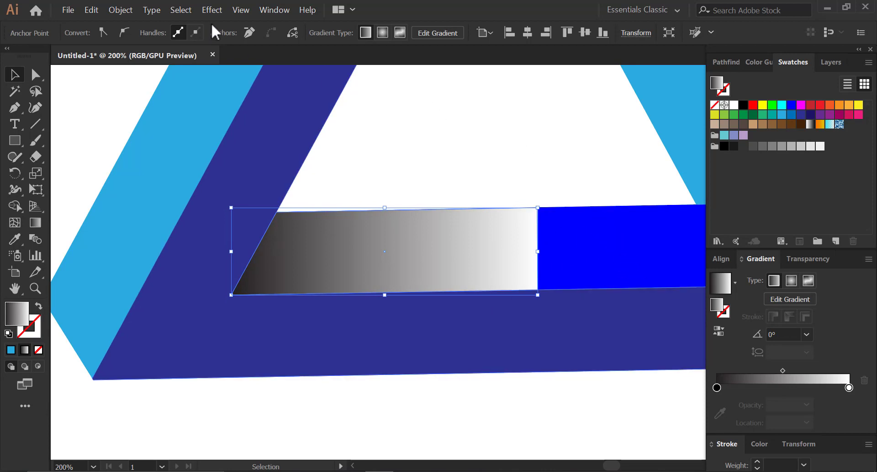
{"action": "left_click", "coordinate": [269, 10]}
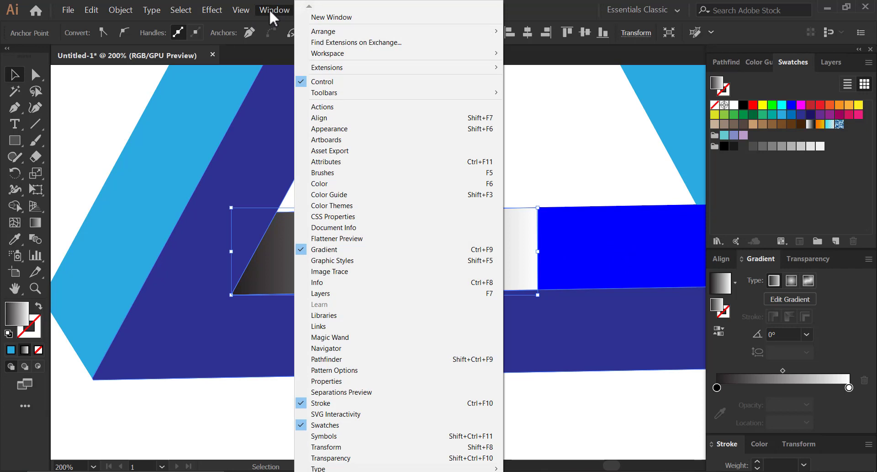
Step: Set the gradient overlay's blend mode to Multiply in its Appearance opacity settings
{"action": "left_click", "coordinate": [352, 130]}
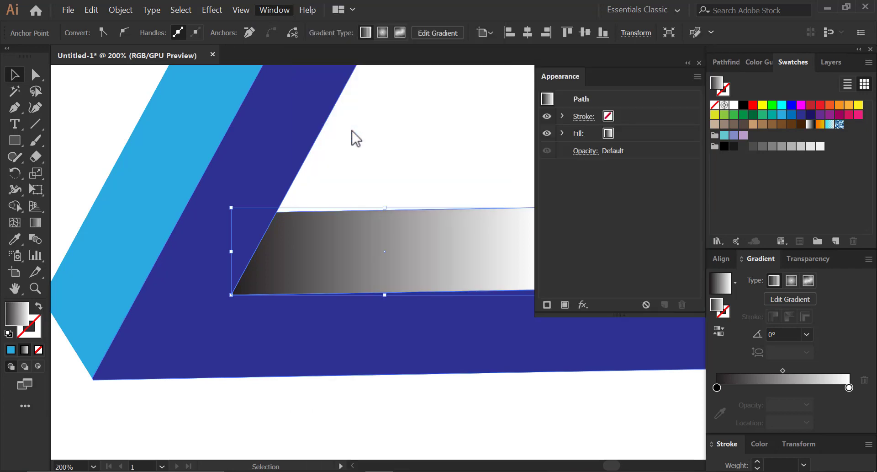
{"action": "left_click", "coordinate": [584, 151]}
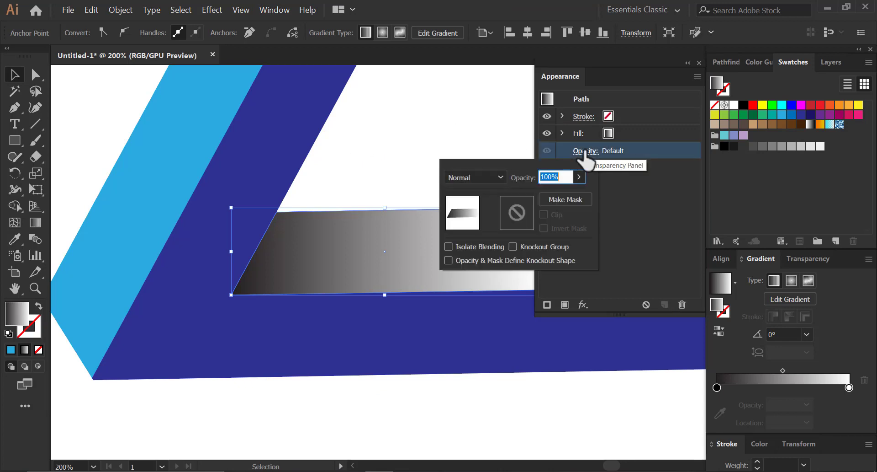
{"action": "left_click", "coordinate": [499, 180]}
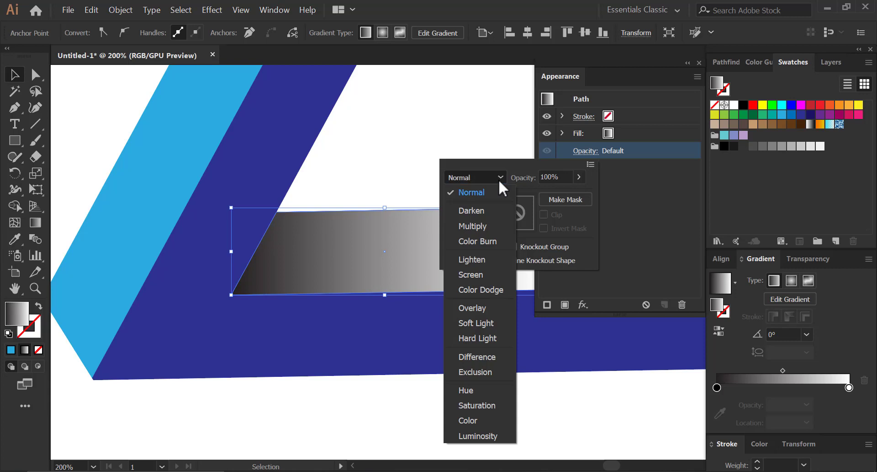
{"action": "left_click", "coordinate": [475, 226]}
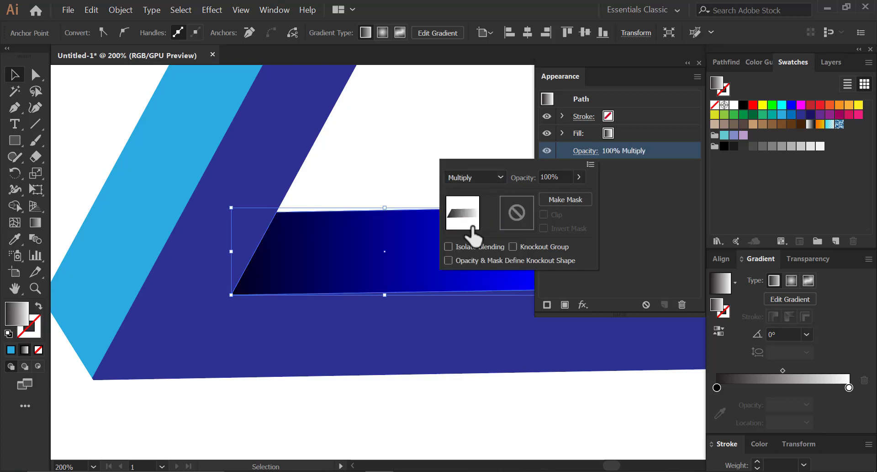
Step: Set the gradient's left stop opacity to 70% and deselect the overlay
{"action": "left_click", "coordinate": [386, 155]}
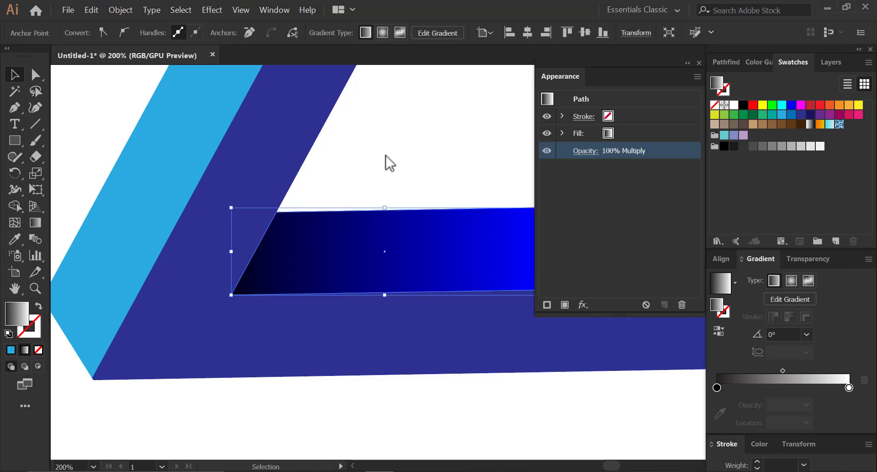
{"action": "left_click", "coordinate": [717, 387]}
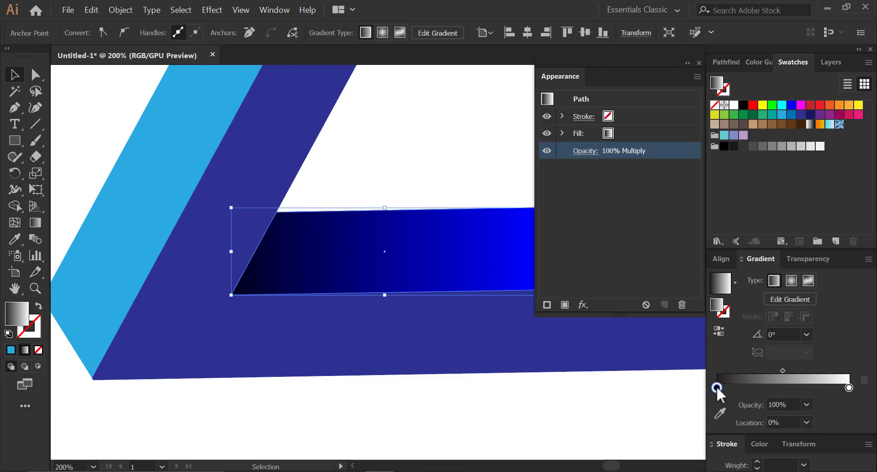
{"action": "left_click", "coordinate": [807, 404]}
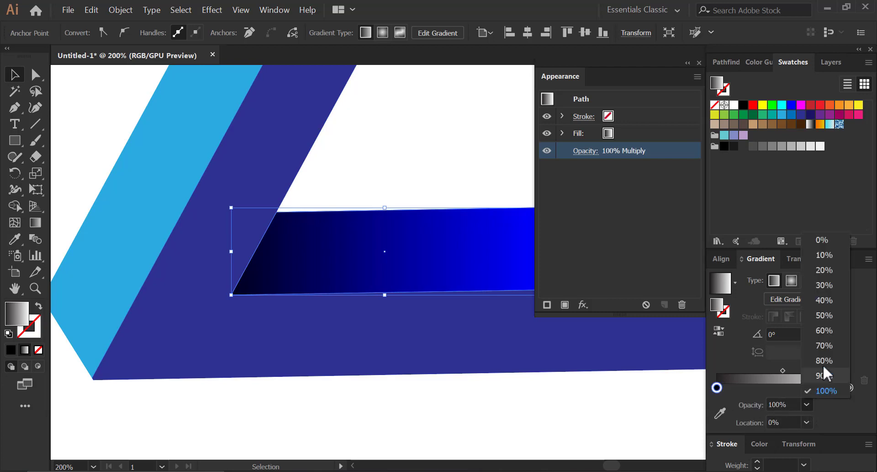
{"action": "left_click", "coordinate": [819, 343]}
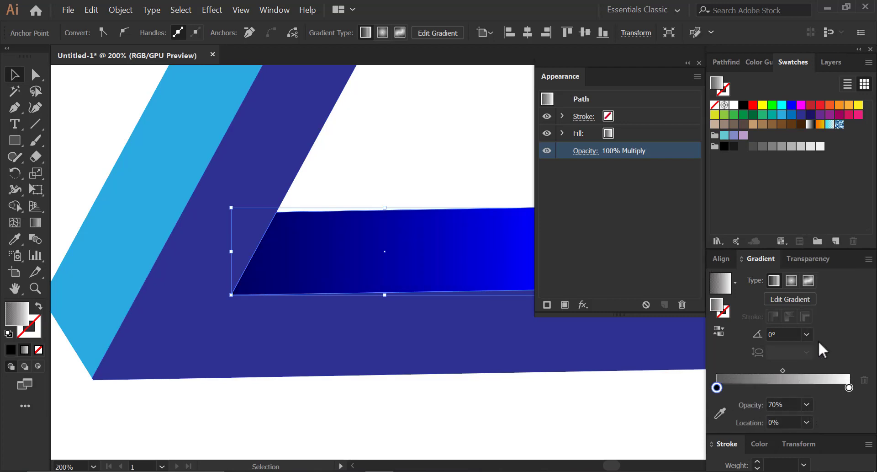
{"action": "left_click", "coordinate": [472, 429]}
Step: Reselect the overlay and set the gradient's right stop opacity to 90%
{"action": "mouse_move", "coordinate": [414, 278]}
{"action": "left_mouse_down"}
{"action": "mouse_move", "coordinate": [319, 330]}
{"action": "mouse_move", "coordinate": [300, 315]}
{"action": "left_mouse_up"}
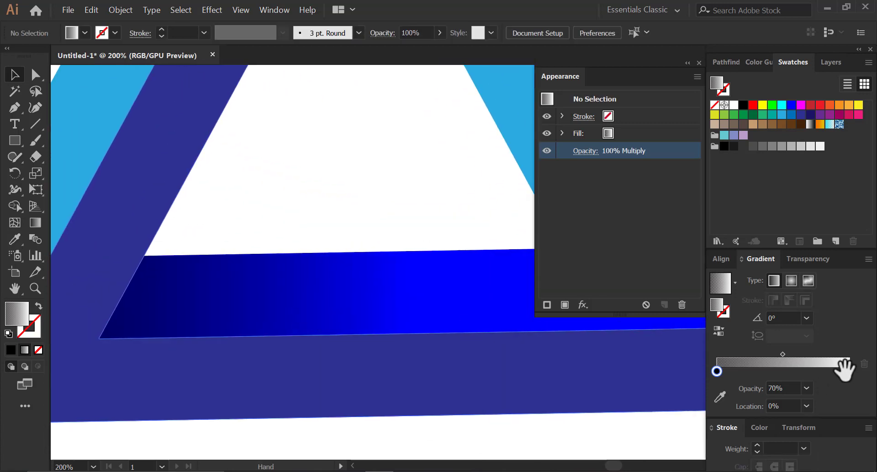
{"action": "left_click", "coordinate": [297, 309]}
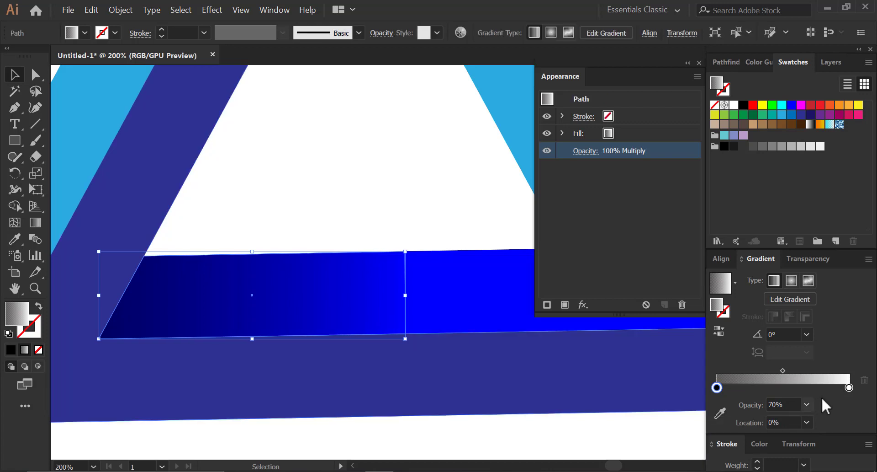
{"action": "left_click", "coordinate": [849, 387]}
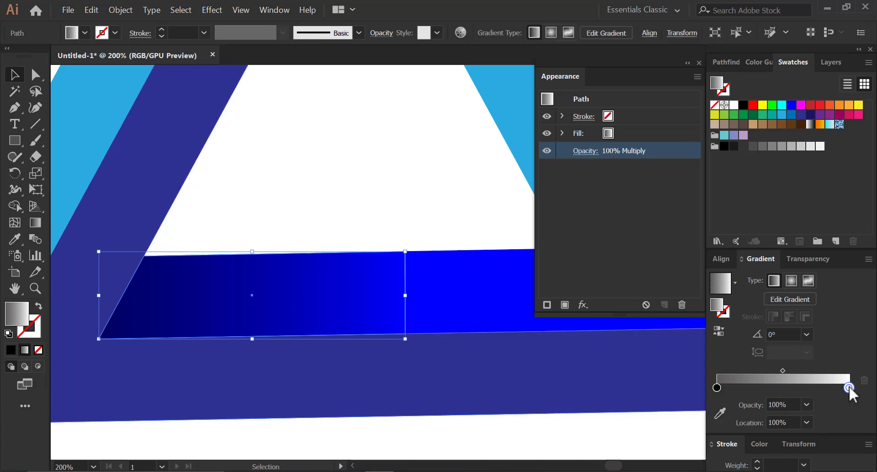
{"action": "left_click", "coordinate": [808, 404]}
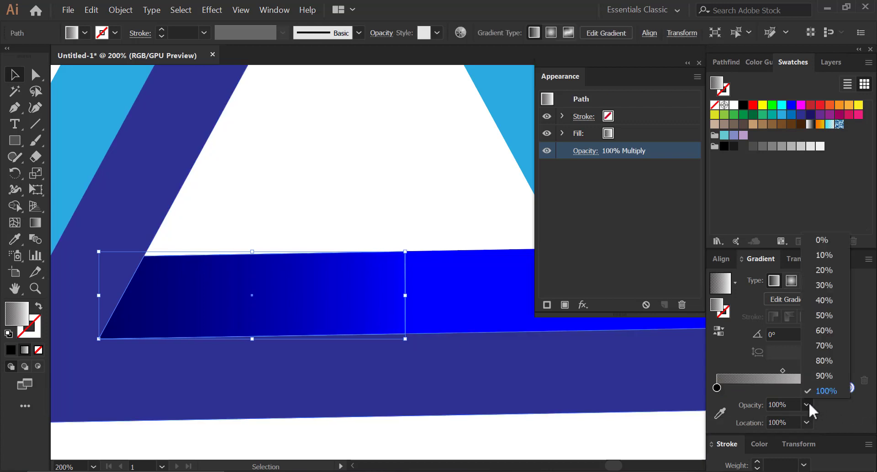
{"action": "left_click", "coordinate": [824, 316]}
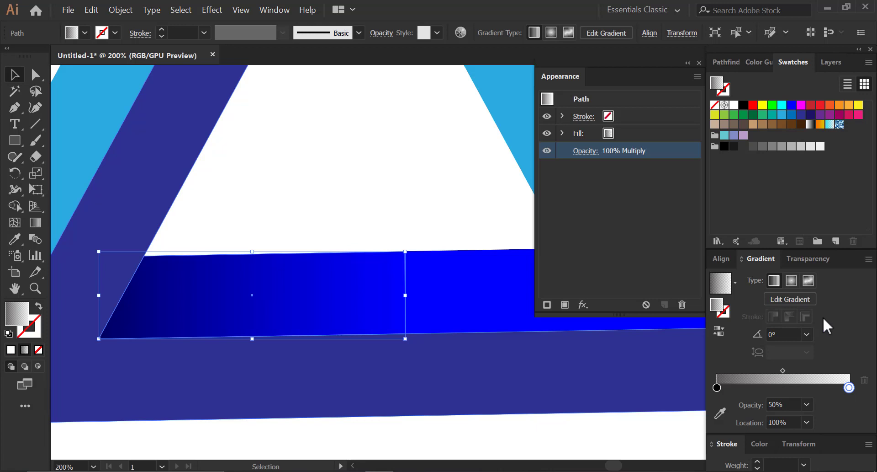
{"action": "left_click", "coordinate": [807, 404]}
{"action": "left_click", "coordinate": [821, 375]}
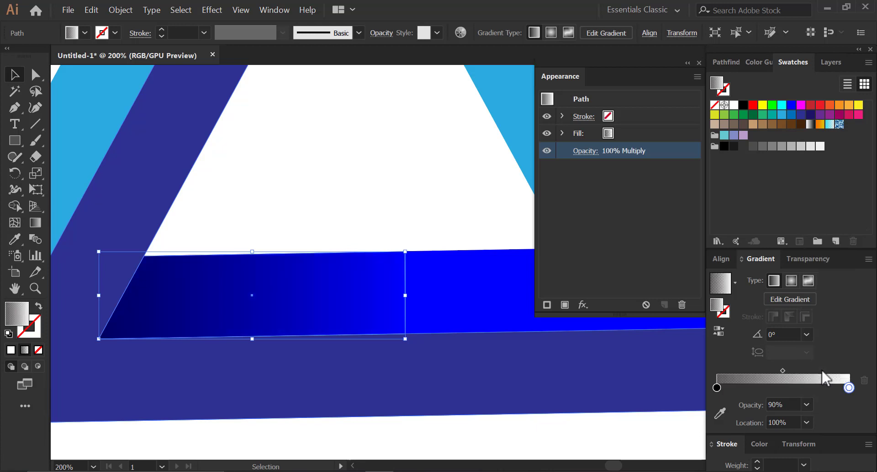
Step: Raise the left (dark) stop's opacity to 90% as well, then deselect
{"action": "left_click", "coordinate": [718, 386]}
{"action": "left_click", "coordinate": [807, 404]}
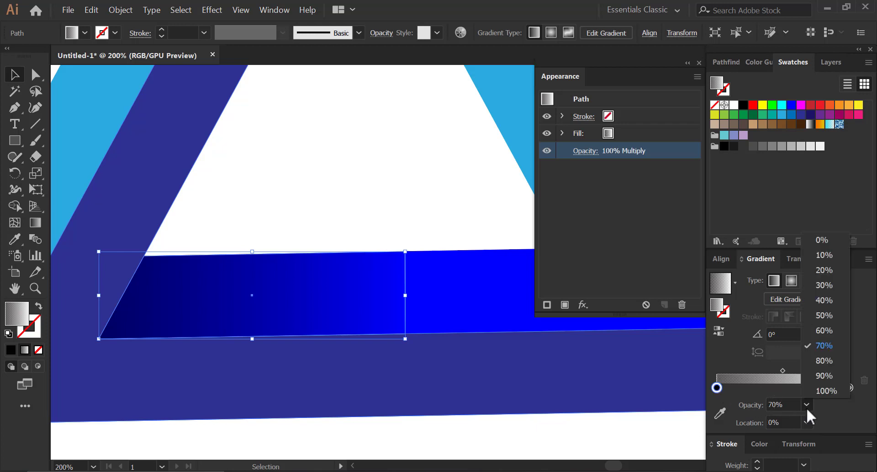
{"action": "left_click", "coordinate": [822, 375]}
{"action": "left_click", "coordinate": [450, 443]}
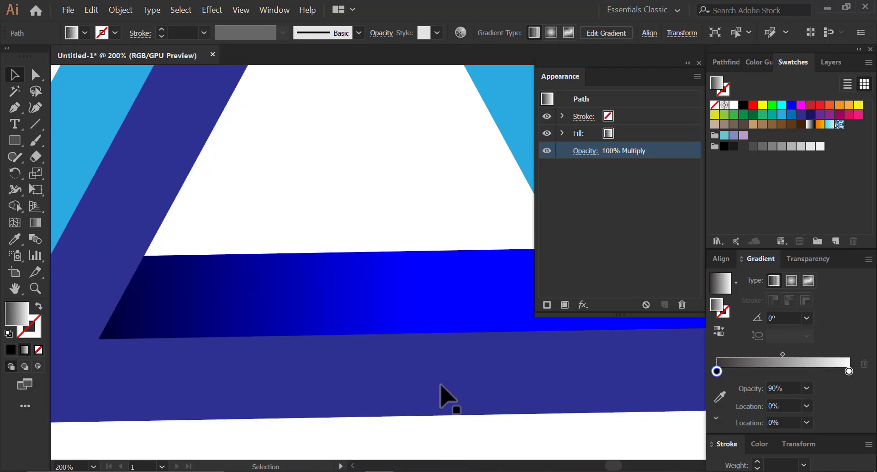
{"action": "scroll", "coordinate": [441, 398], "scroll_direction": "down", "scroll_amount": 2}
{"action": "scroll", "coordinate": [340, 366], "scroll_direction": "up", "scroll_amount": 1}
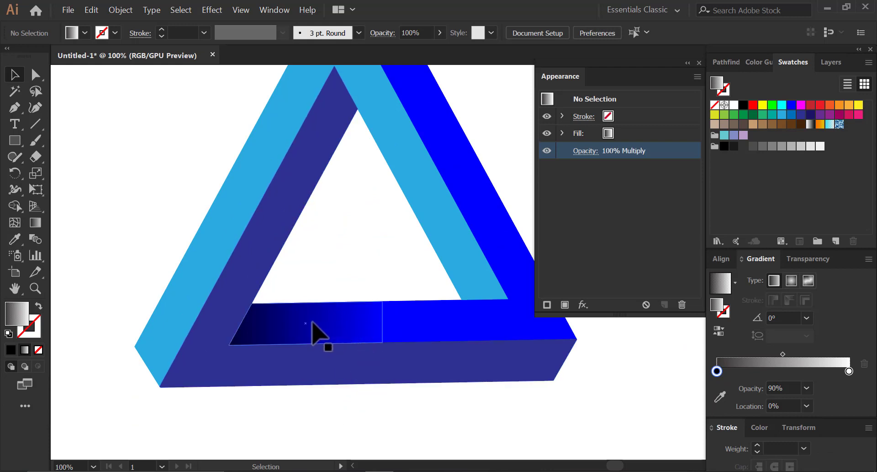
Step: Place a copy of the gradient overlay on the left bar, rotated to -118.9°
{"action": "left_click", "coordinate": [284, 315]}
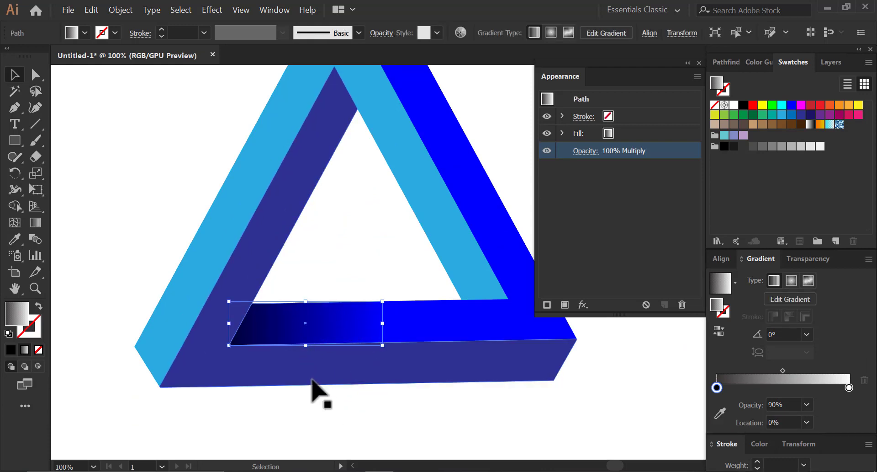
{"action": "left_click", "coordinate": [333, 415]}
{"action": "mouse_move", "coordinate": [399, 290]}
{"action": "left_mouse_down"}
{"action": "mouse_move", "coordinate": [382, 309]}
{"action": "mouse_move", "coordinate": [350, 312]}
{"action": "left_mouse_up"}
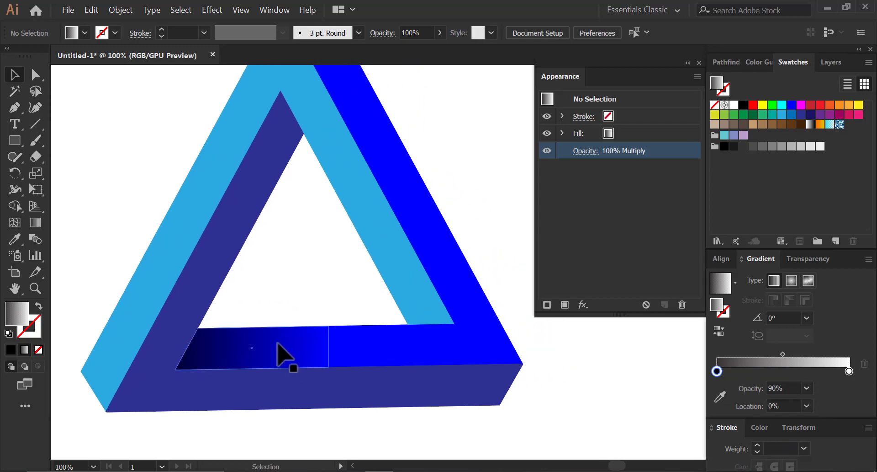
{"action": "mouse_move", "coordinate": [233, 352]}
{"action": "left_mouse_down"}
{"action": "mouse_move", "coordinate": [234, 259]}
{"action": "mouse_move", "coordinate": [274, 183]}
{"action": "left_mouse_up"}
{"action": "scroll", "coordinate": [242, 173], "scroll_direction": "up", "scroll_amount": 2}
{"action": "scroll", "coordinate": [243, 155], "scroll_direction": "up", "scroll_amount": 2}
{"action": "left_click_drag", "start_coordinate": [476, 247], "coordinate": [467, 227]}
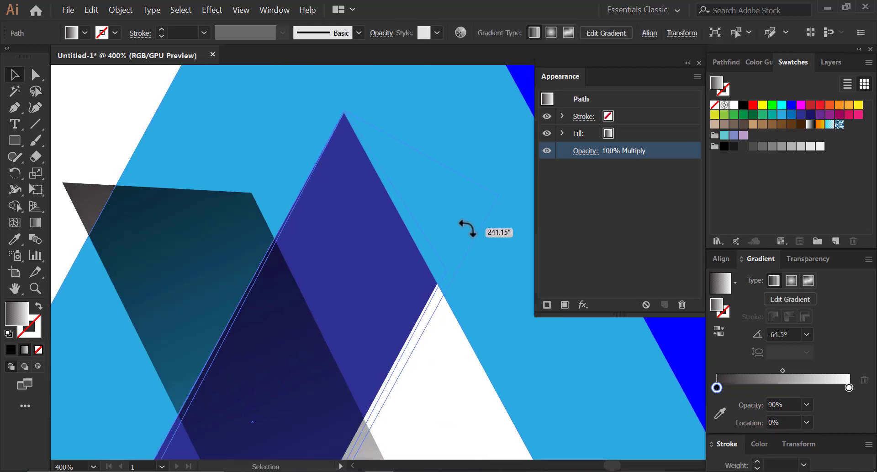
{"action": "scroll", "coordinate": [333, 147], "scroll_direction": "up", "scroll_amount": 3}
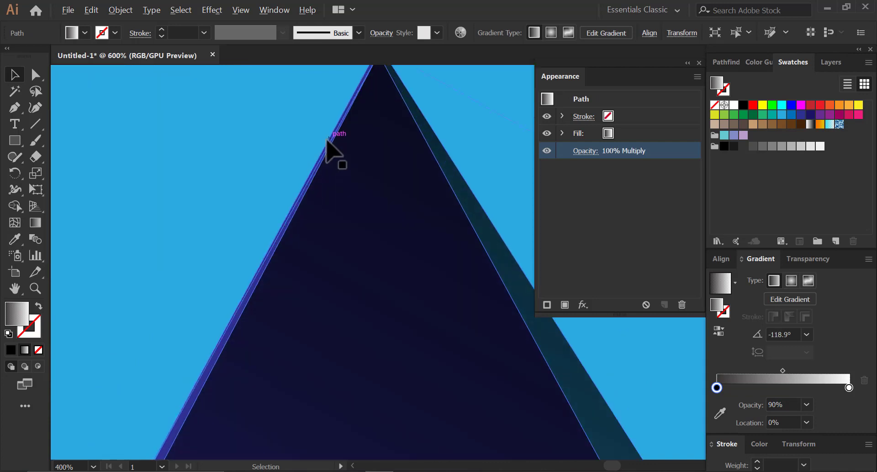
{"action": "left_click_drag", "start_coordinate": [352, 156], "coordinate": [337, 201]}
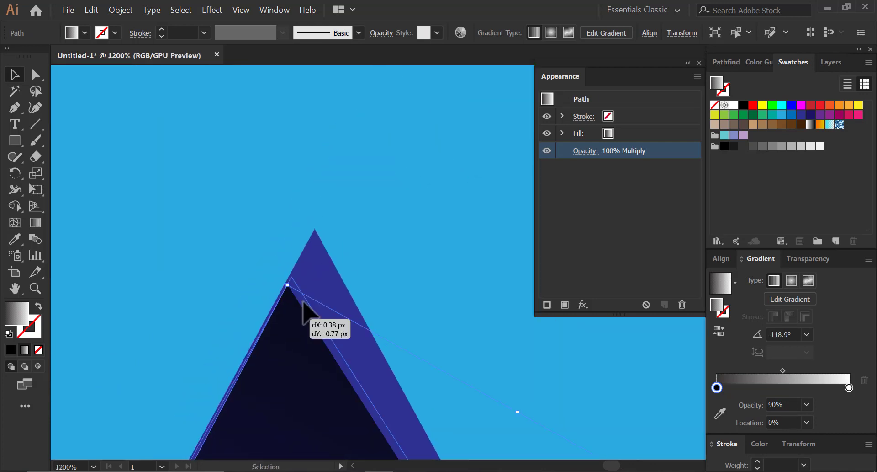
{"action": "left_click_drag", "start_coordinate": [297, 301], "coordinate": [316, 266]}
Step: Drag the overlay's corner anchors onto the left bar's apex and edge
{"action": "left_click", "coordinate": [36, 76]}
{"action": "scroll", "coordinate": [328, 234], "scroll_direction": "up", "scroll_amount": 4}
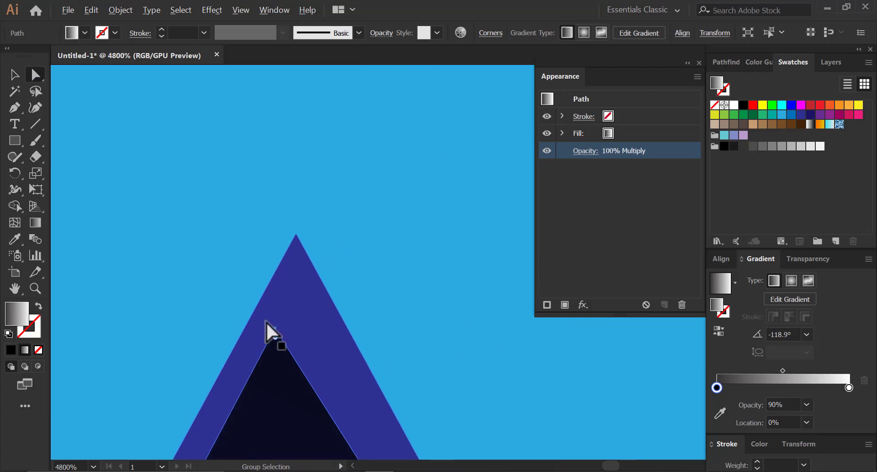
{"action": "left_click_drag", "start_coordinate": [276, 331], "coordinate": [297, 236]}
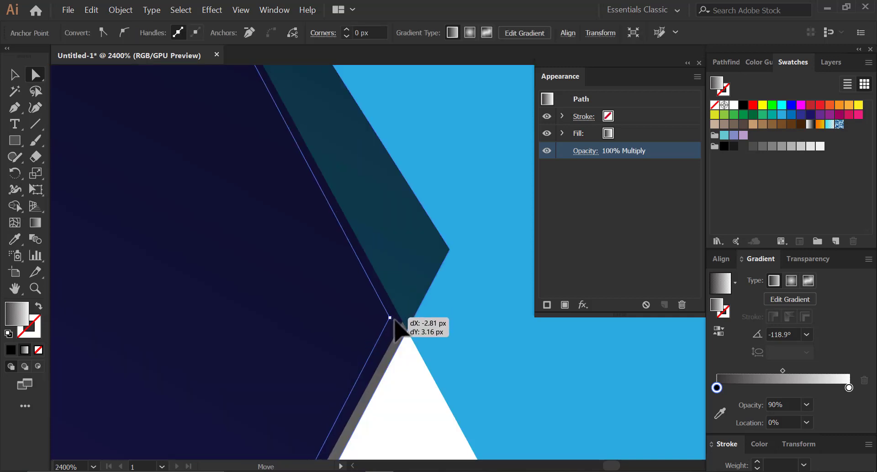
{"action": "left_click_drag", "start_coordinate": [297, 235], "coordinate": [400, 325]}
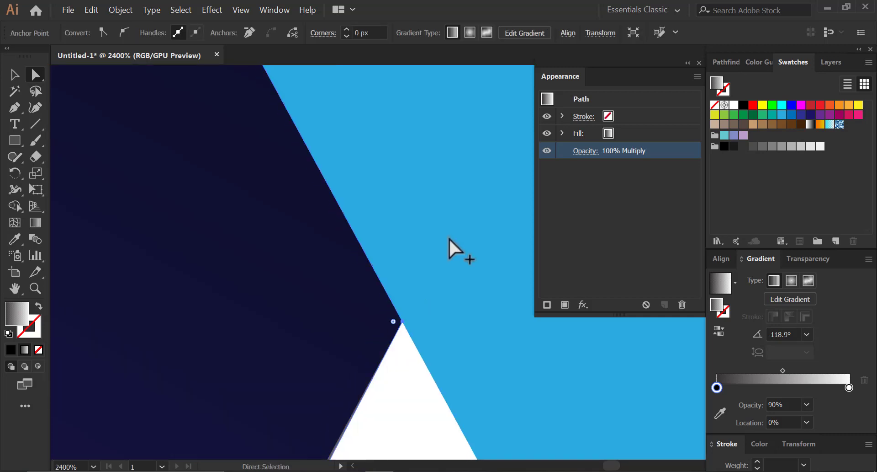
{"action": "scroll", "coordinate": [449, 238], "scroll_direction": "down", "scroll_amount": 10, "text": "alt"}
{"action": "scroll", "coordinate": [392, 287], "scroll_direction": "up", "scroll_amount": 3, "text": "alt"}
Step: Move a gradient overlay copy over the light-blue right bar
{"action": "scroll", "coordinate": [396, 281], "scroll_direction": "up", "scroll_amount": 3, "text": "alt"}
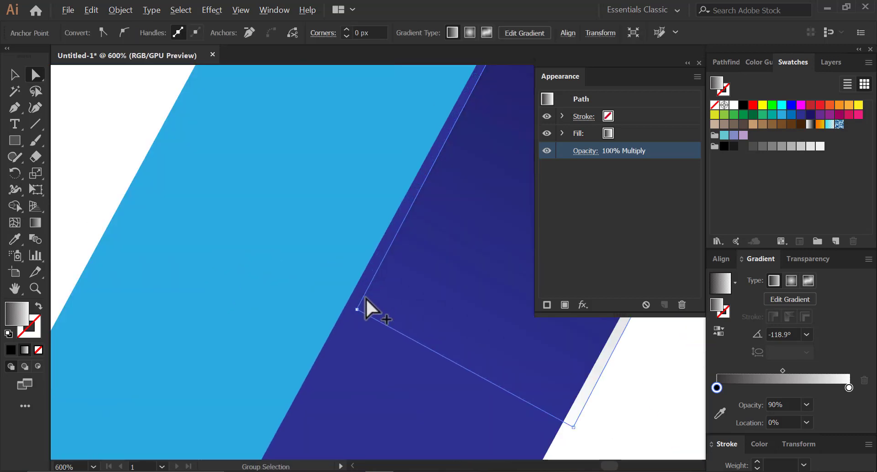
{"action": "mouse_move", "coordinate": [360, 308]}
{"action": "left_mouse_down"}
{"action": "mouse_move", "coordinate": [384, 333]}
{"action": "mouse_move", "coordinate": [450, 358]}
{"action": "left_mouse_up"}
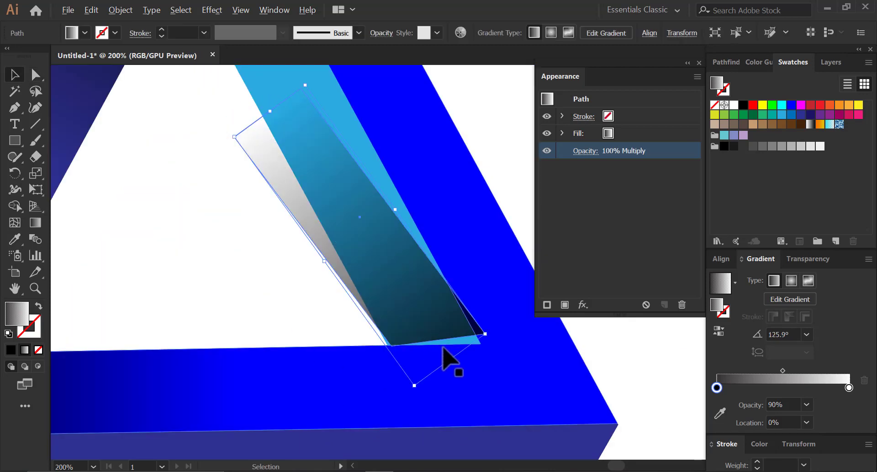
{"action": "scroll", "coordinate": [363, 372], "scroll_direction": "up", "scroll_amount": 3, "text": "alt"}
{"action": "left_click_drag", "start_coordinate": [301, 337], "coordinate": [273, 364]}
Step: Fit the overlay's corner anchors onto the right bar's base edge and inner corner
{"action": "key", "text": "a"}
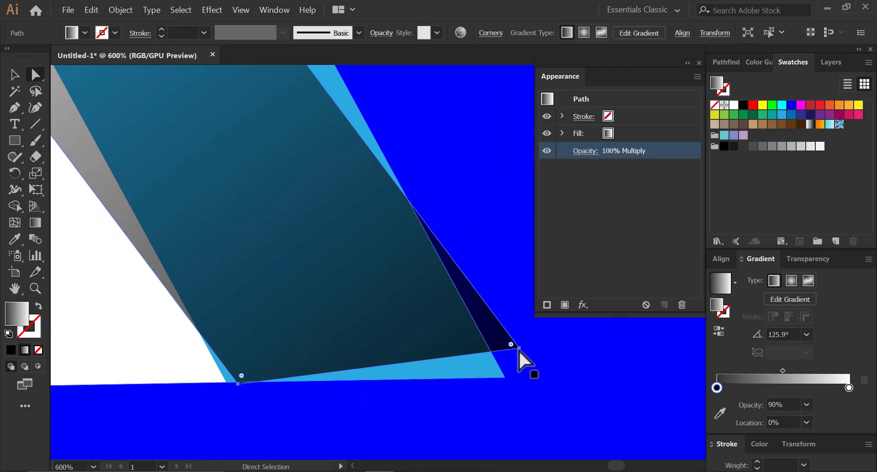
{"action": "left_click_drag", "start_coordinate": [520, 350], "coordinate": [505, 377]}
{"action": "scroll", "coordinate": [207, 371], "scroll_direction": "up", "scroll_amount": 2}
{"action": "scroll", "coordinate": [174, 348], "scroll_direction": "up", "scroll_amount": 2}
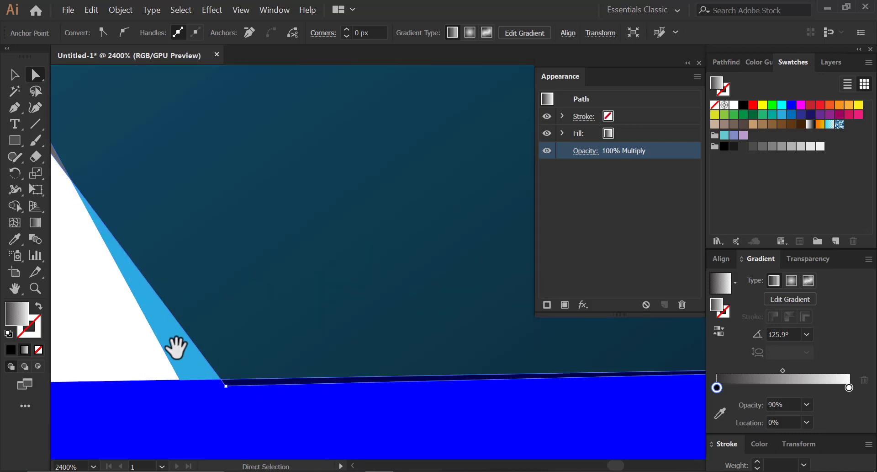
{"action": "left_click_drag", "start_coordinate": [174, 348], "coordinate": [292, 358]}
{"action": "left_click_drag", "start_coordinate": [333, 382], "coordinate": [291, 377]}
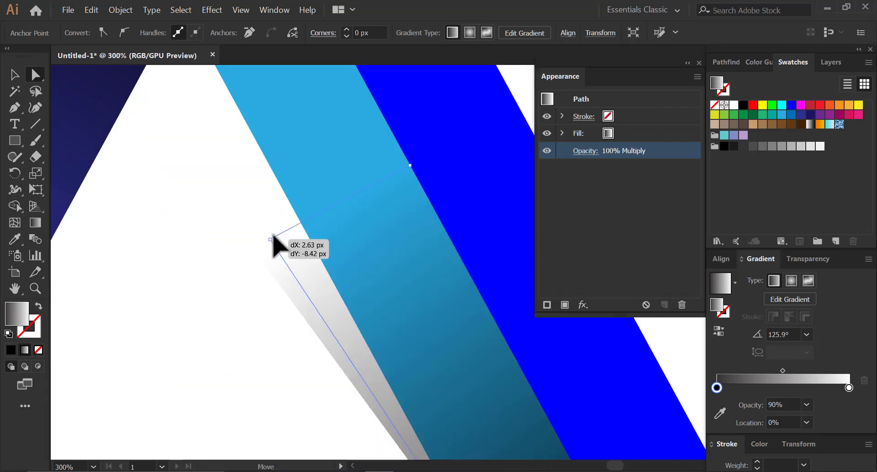
{"action": "scroll", "coordinate": [290, 385], "scroll_direction": "down", "scroll_amount": 6}
{"action": "mouse_move", "coordinate": [291, 377]}
{"action": "left_mouse_down"}
{"action": "mouse_move", "coordinate": [290, 219]}
{"action": "mouse_move", "coordinate": [299, 220]}
{"action": "left_mouse_up"}
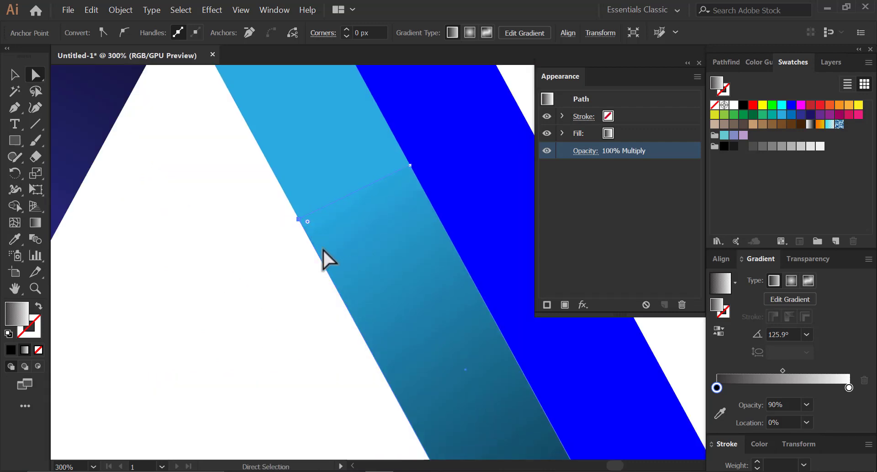
{"action": "left_click", "coordinate": [15, 74]}
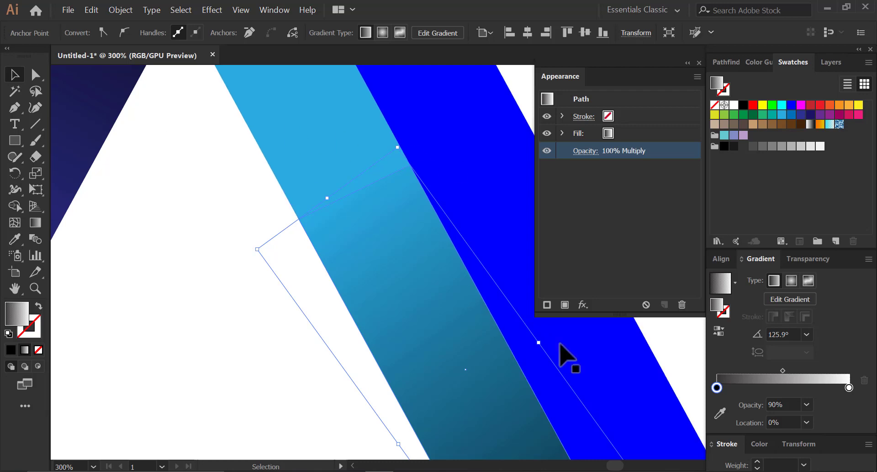
Step: Set the right bar overlay's right gradient stop to 40% opacity
{"action": "left_click", "coordinate": [849, 387]}
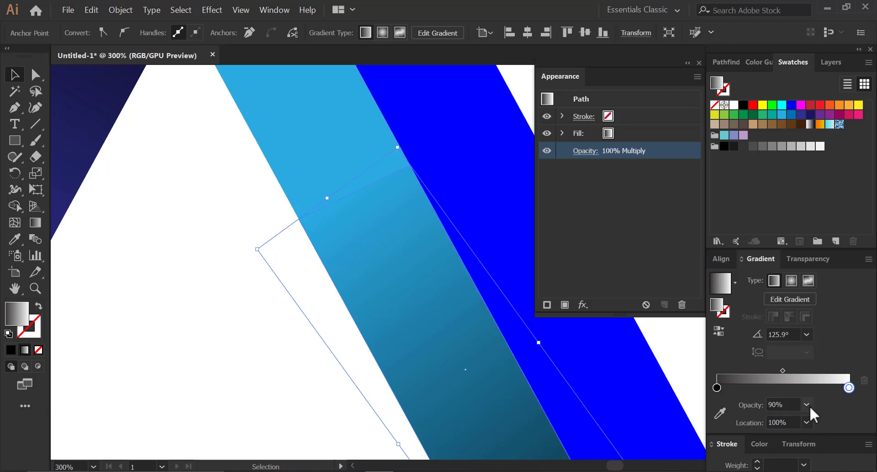
{"action": "left_click", "coordinate": [808, 404]}
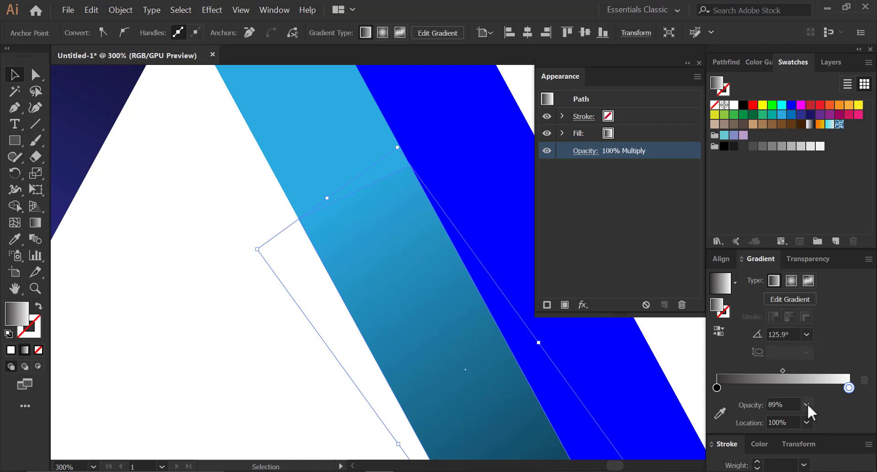
{"action": "left_click", "coordinate": [206, 281]}
{"action": "left_click", "coordinate": [311, 236]}
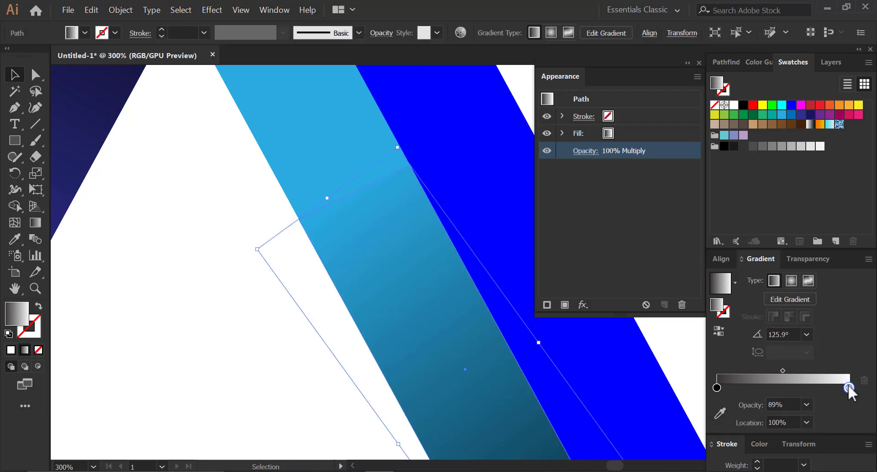
{"action": "left_click", "coordinate": [807, 404]}
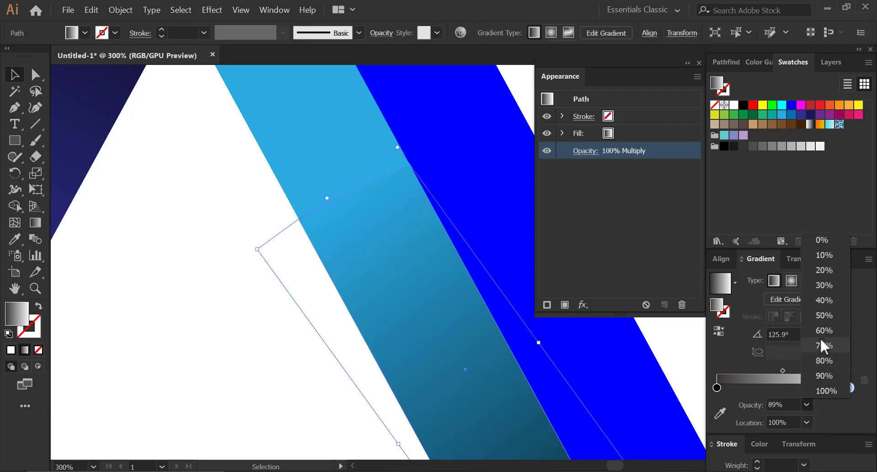
{"action": "left_click", "coordinate": [821, 304]}
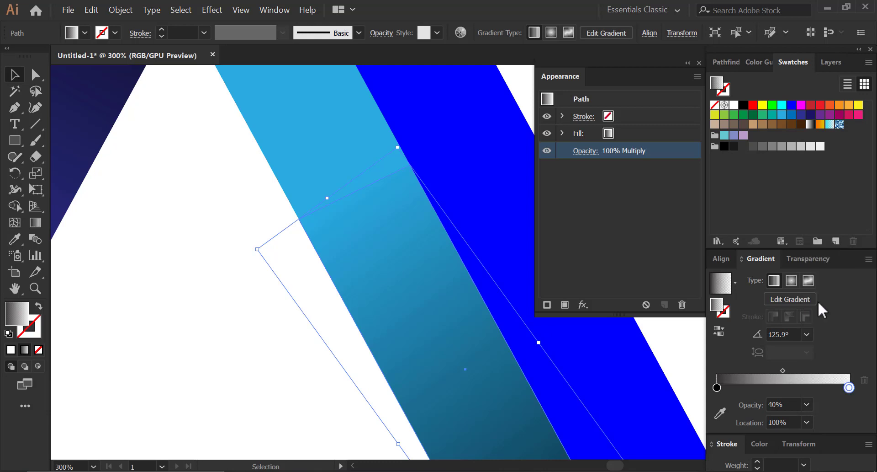
{"action": "left_click", "coordinate": [185, 280]}
{"action": "scroll", "coordinate": [311, 268], "scroll_direction": "down", "scroll_amount": 2}
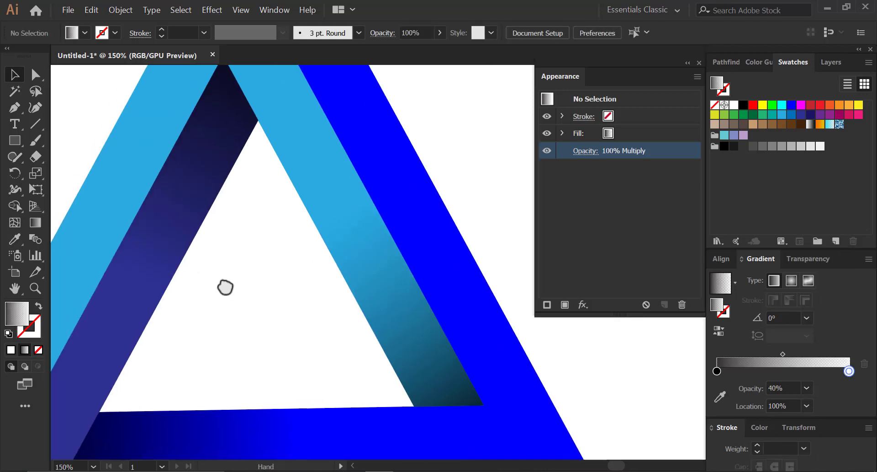
{"action": "mouse_move", "coordinate": [224, 288]}
{"action": "left_mouse_down"}
{"action": "mouse_move", "coordinate": [235, 281]}
{"action": "mouse_move", "coordinate": [276, 305]}
{"action": "left_mouse_up"}
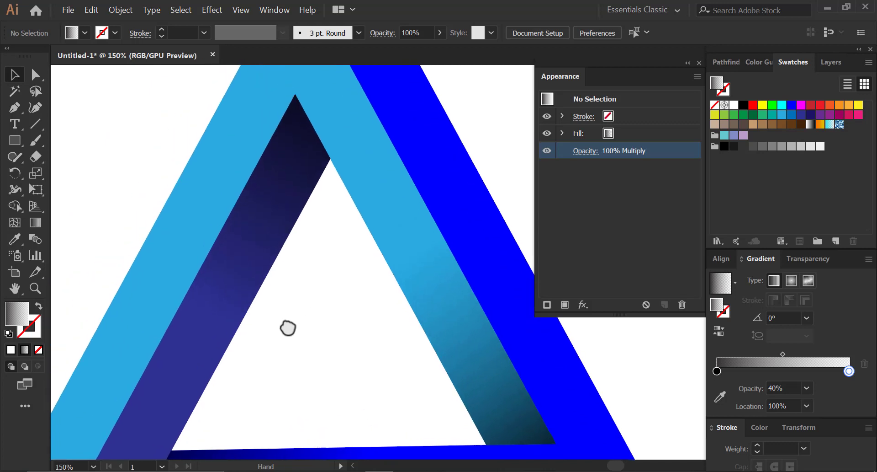
{"action": "left_click", "coordinate": [489, 402]}
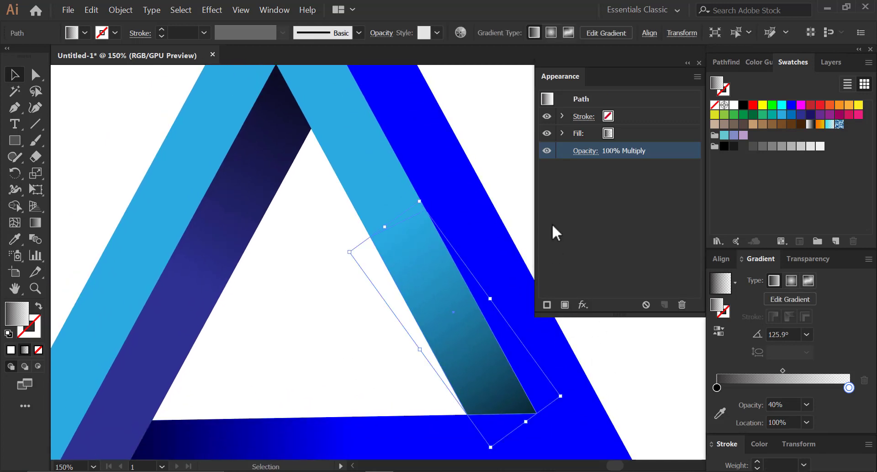
{"action": "left_click", "coordinate": [582, 151]}
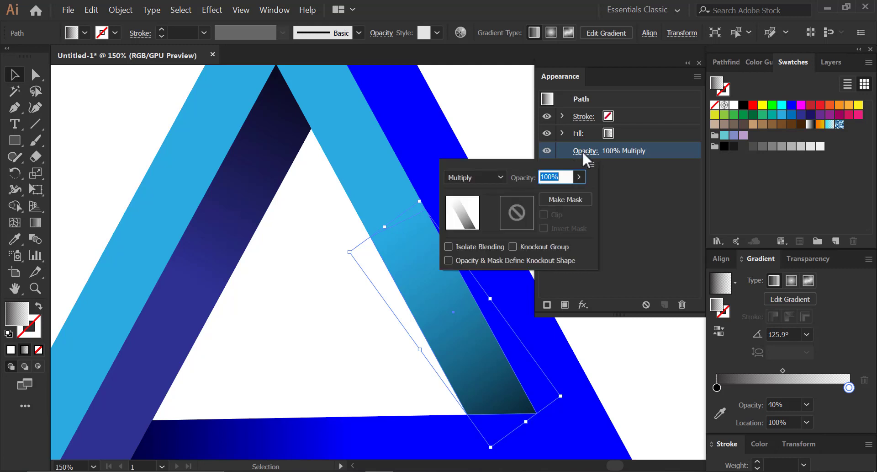
{"action": "left_click", "coordinate": [329, 282]}
{"action": "left_click", "coordinate": [349, 295]}
{"action": "scroll", "coordinate": [352, 304], "scroll_direction": "down", "scroll_amount": 2}
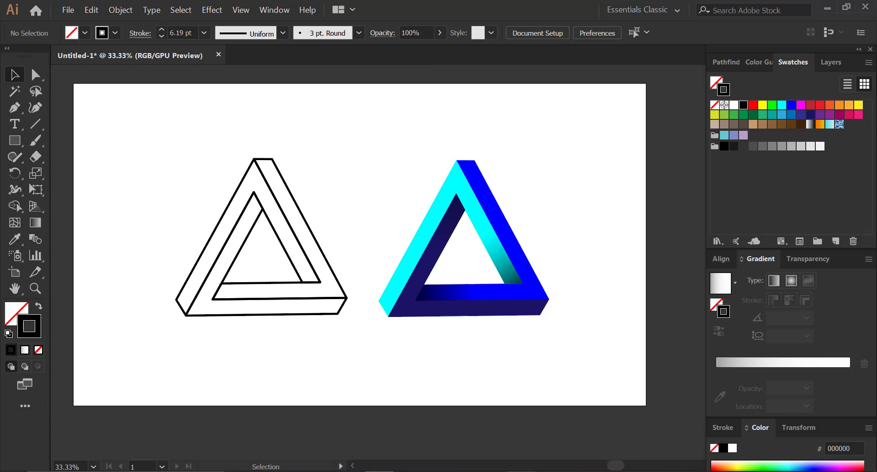
Step: Stop the screen recording
{"action": "left_click", "coordinate": [857, 440]}
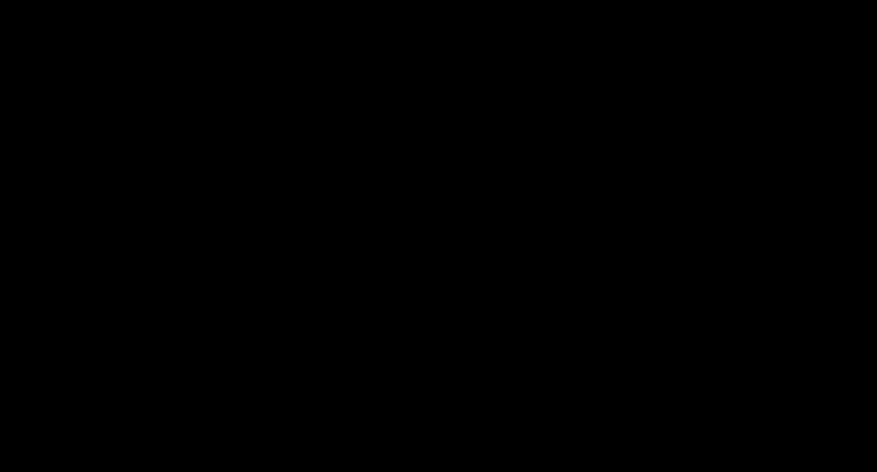